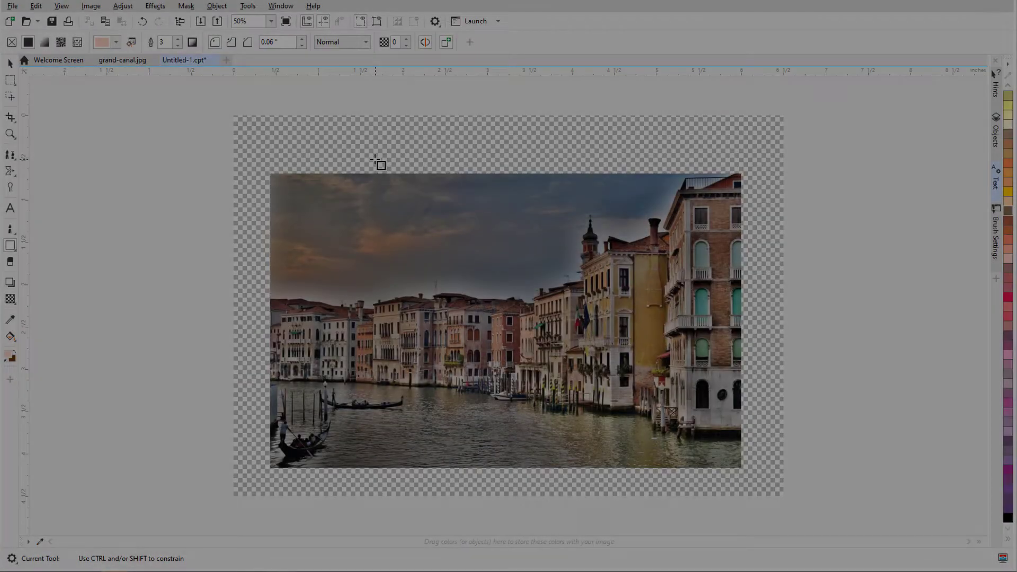
Draw a peach rounded box over the photo's top, then set up brown GothicNo13 BT text
drag(375, 158, 567, 229)
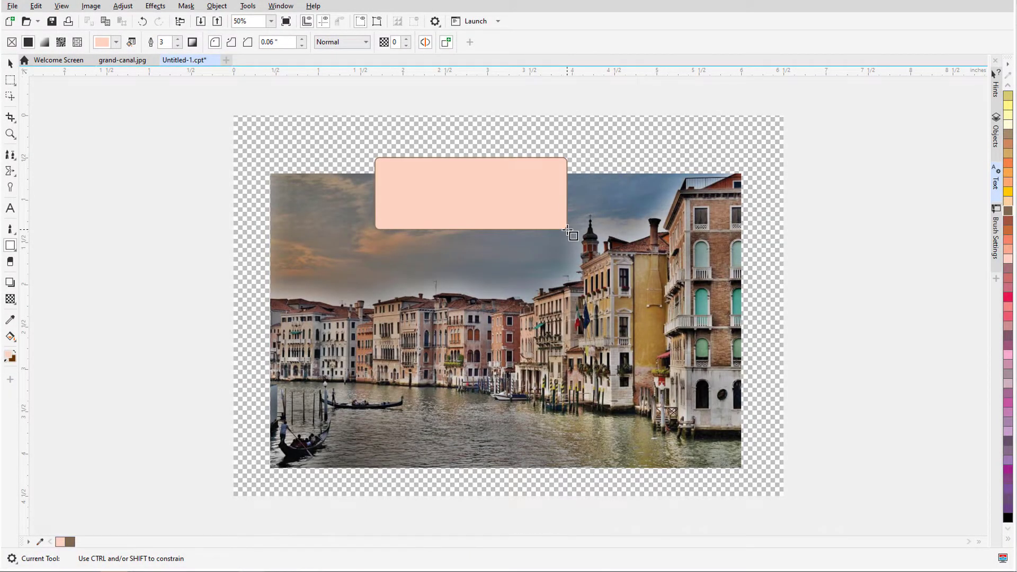
click(10, 208)
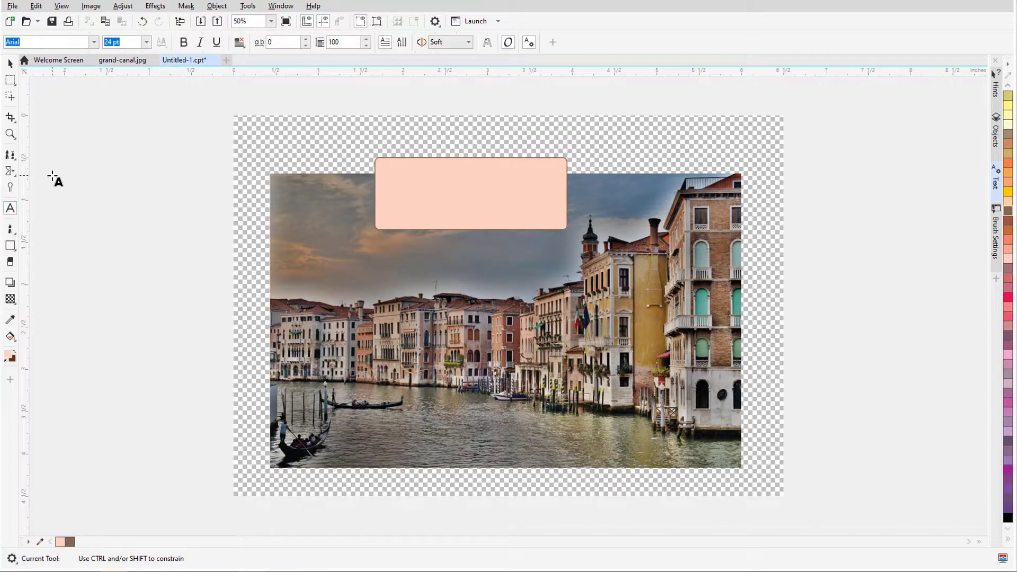
click(94, 42)
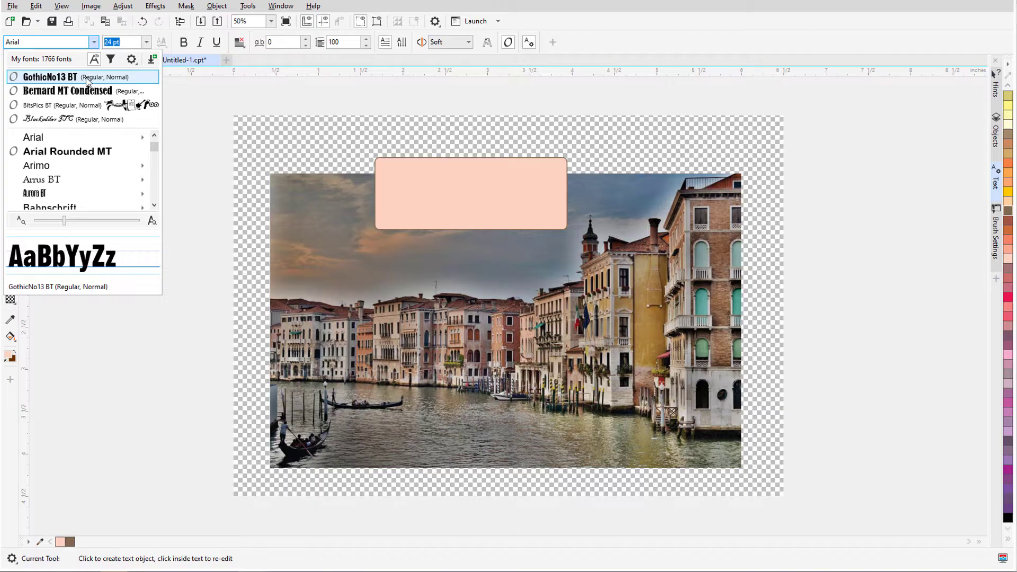
click(86, 78)
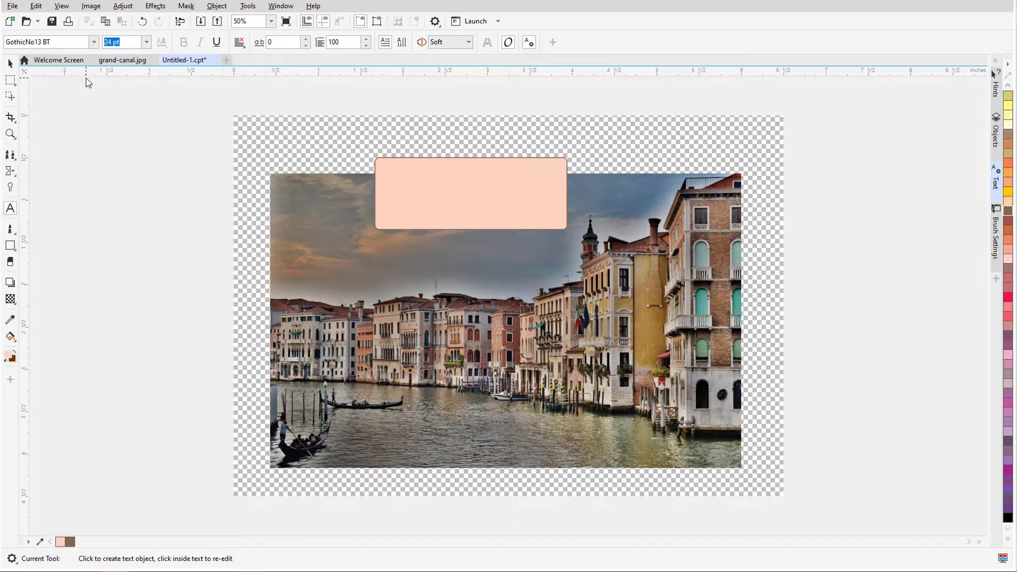
click(71, 542)
Type VENICE! inside the peach box and correct it to VENEZIA!
click(391, 208)
text(VENICE!)
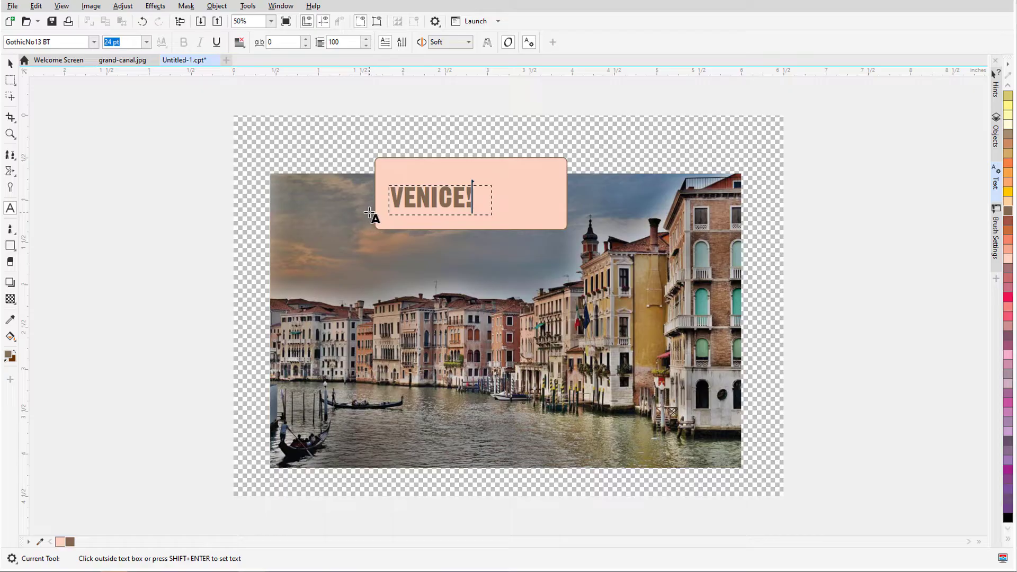
key(Left)
key(BackSpace)
key(BackSpace)
key(BackSpace)
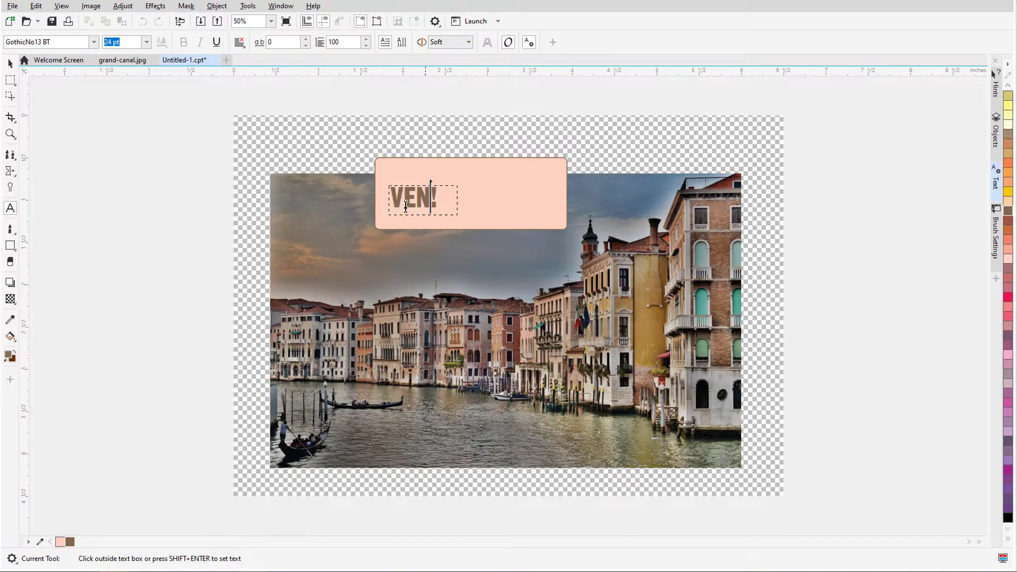
text(EZIA)
key(Left)
key(Left)
key(Left)
key(Left)
key(Left)
key(Left)
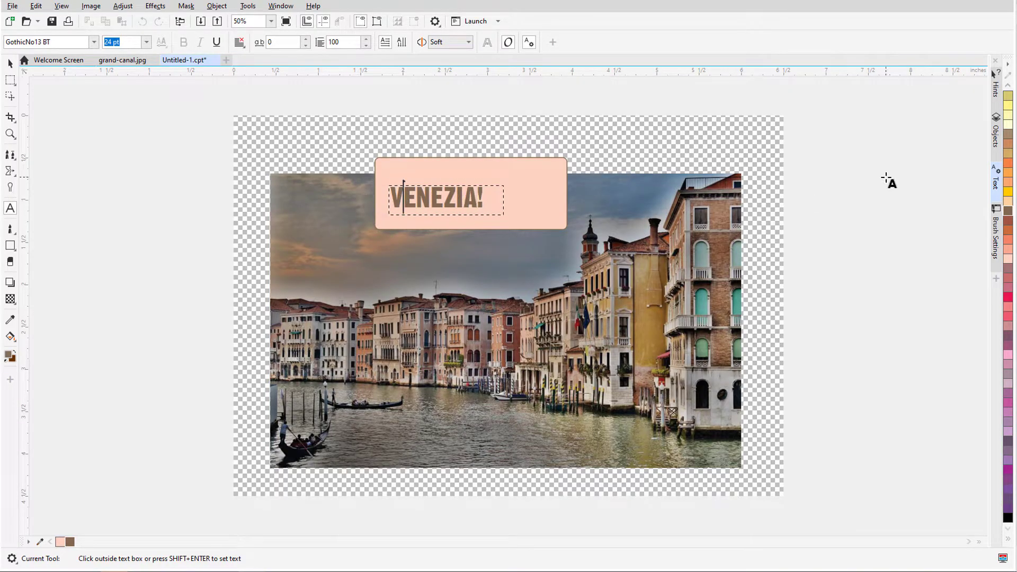
Enlarge the VENEZIA! text to 29 pt using the Text docker
click(939, 151)
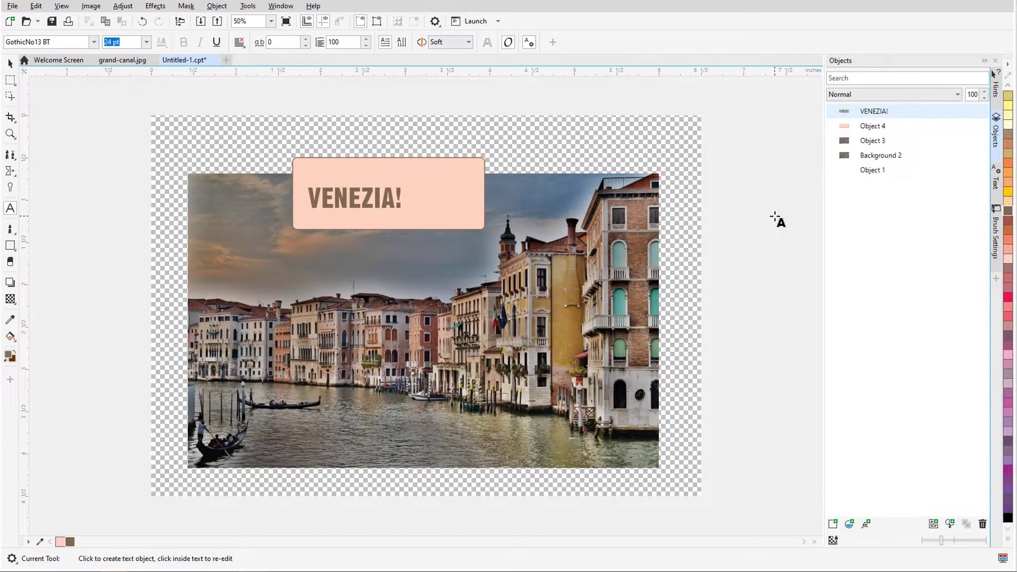
click(996, 177)
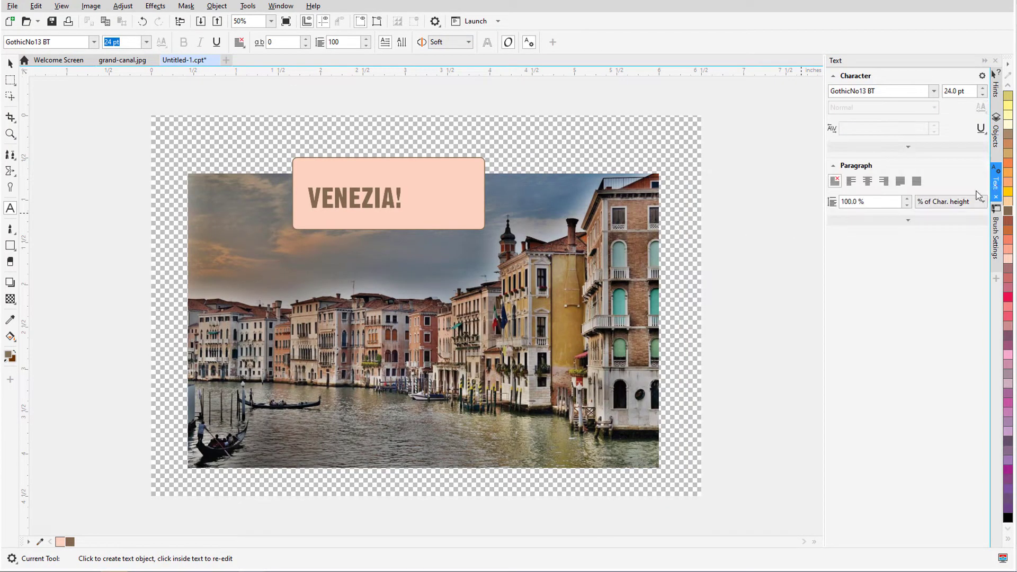
double_click(396, 200)
key(ctrl+KP_8)
key(ctrl+KP_8)
key(ctrl+KP_8)
key(ctrl+KP_8)
key(ctrl+KP_8)
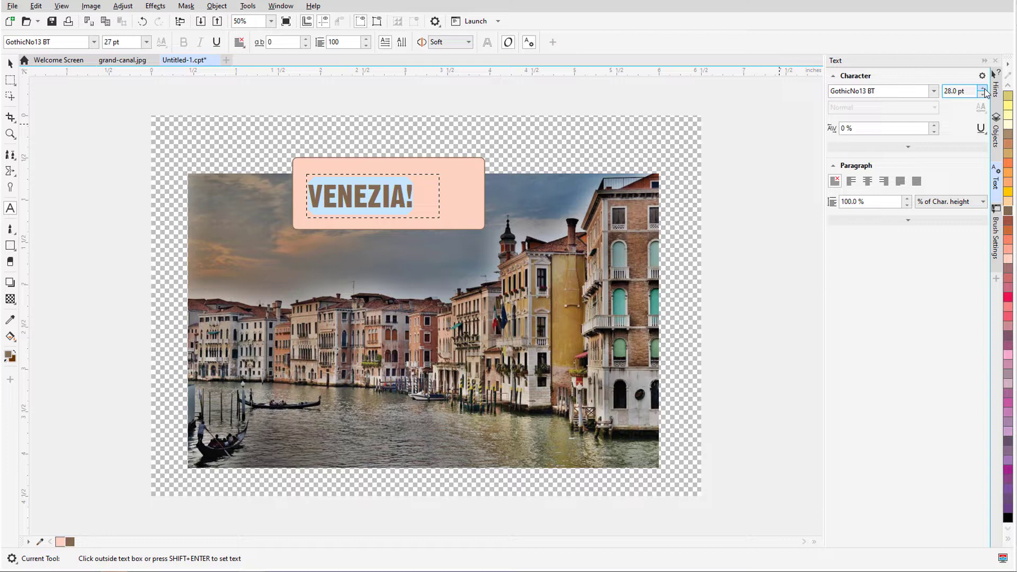
Centre VENEZIA! horizontally in the peach box and deselect it
click(10, 63)
drag(366, 195, 387, 195)
click(401, 152)
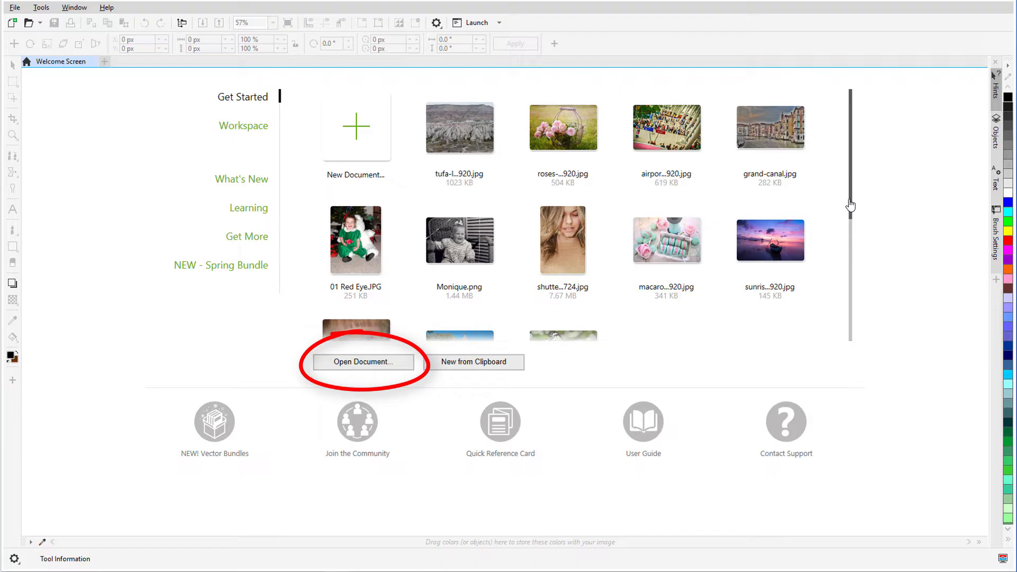
Scroll down the Get Started recent-files list to reveal the tutorial tiles
drag(850, 205, 853, 345)
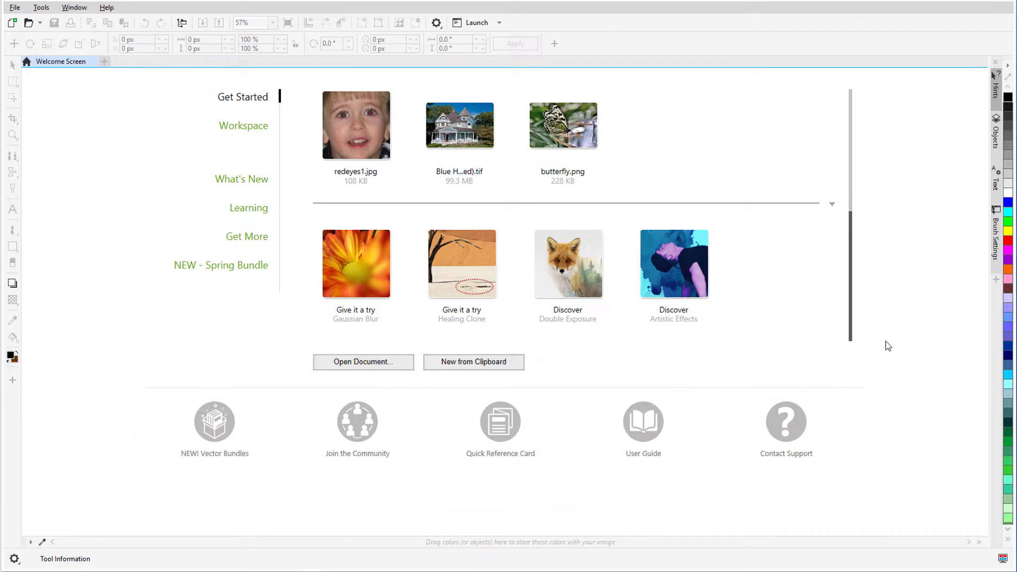
Show the Workspace page and preview the Touch, Adobe Photoshop and Lite workspaces
click(239, 131)
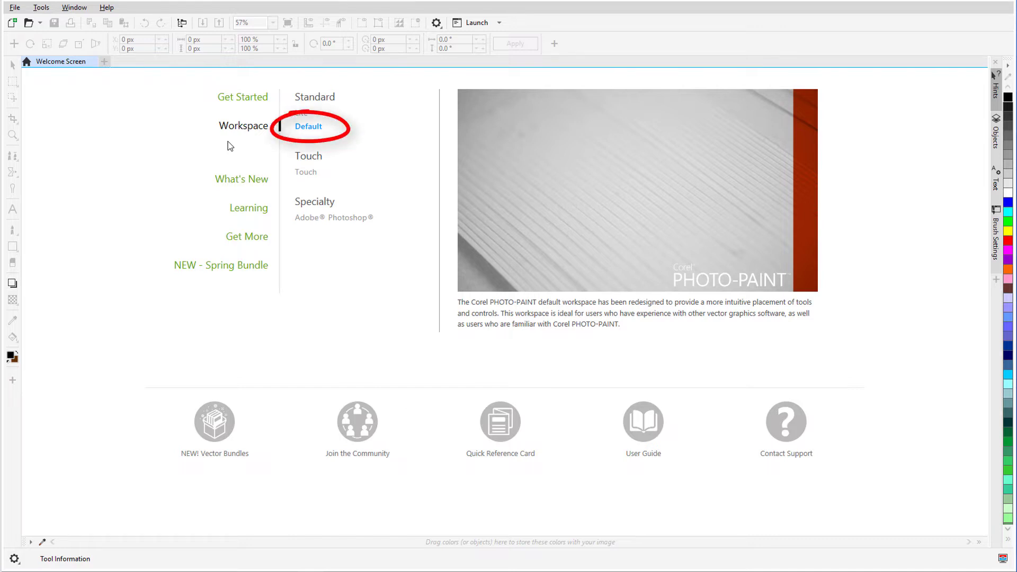
mouse_move(318, 176)
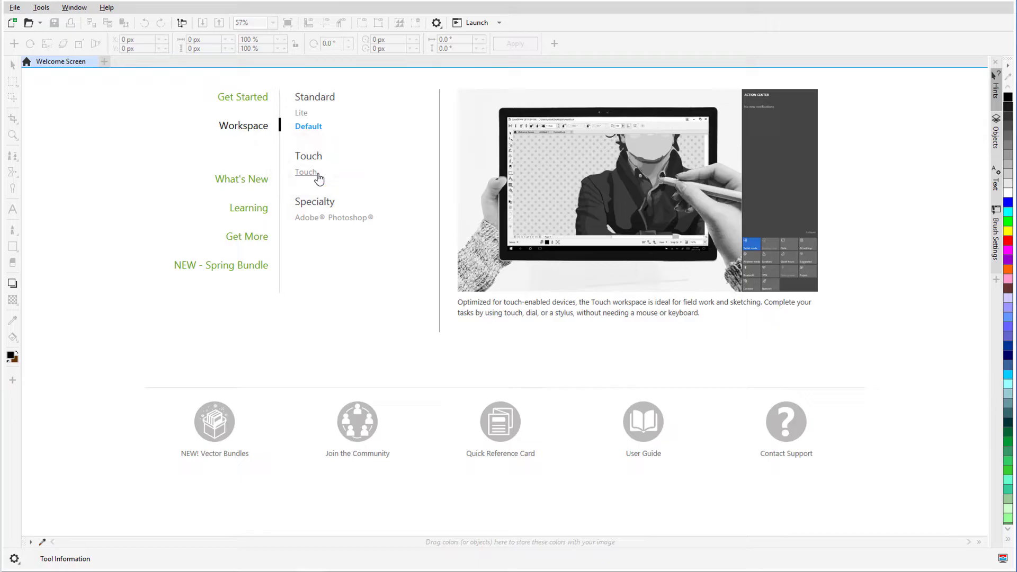
mouse_move(337, 218)
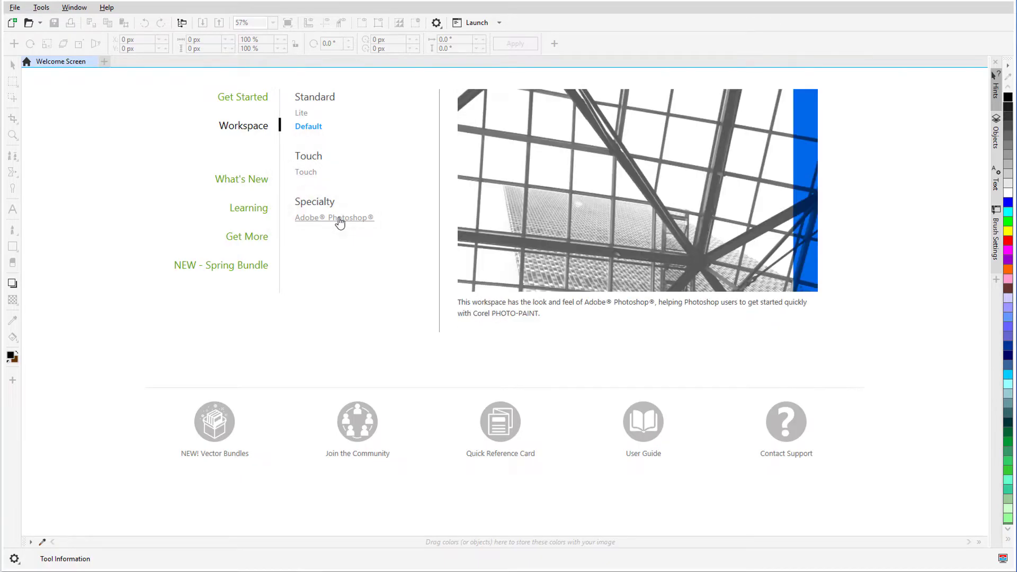
mouse_move(302, 114)
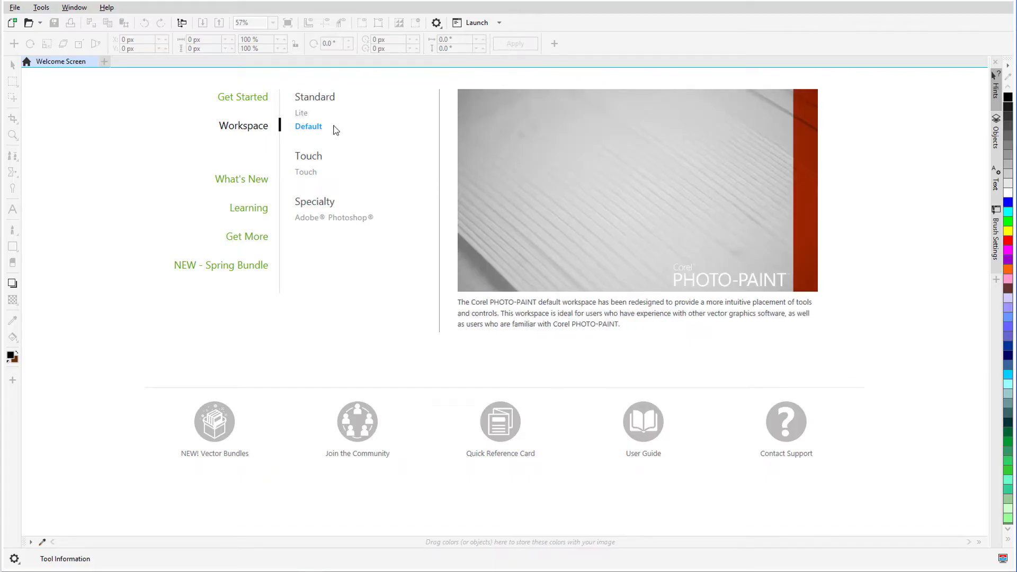
Browse the What's New and Learning pages, ending on the Get More store
click(255, 182)
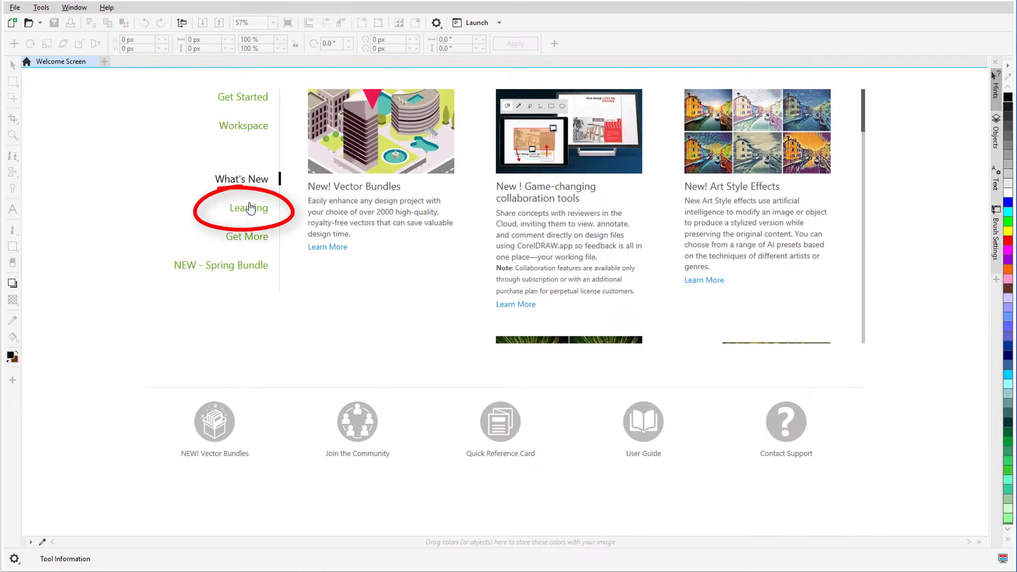
click(169, 207)
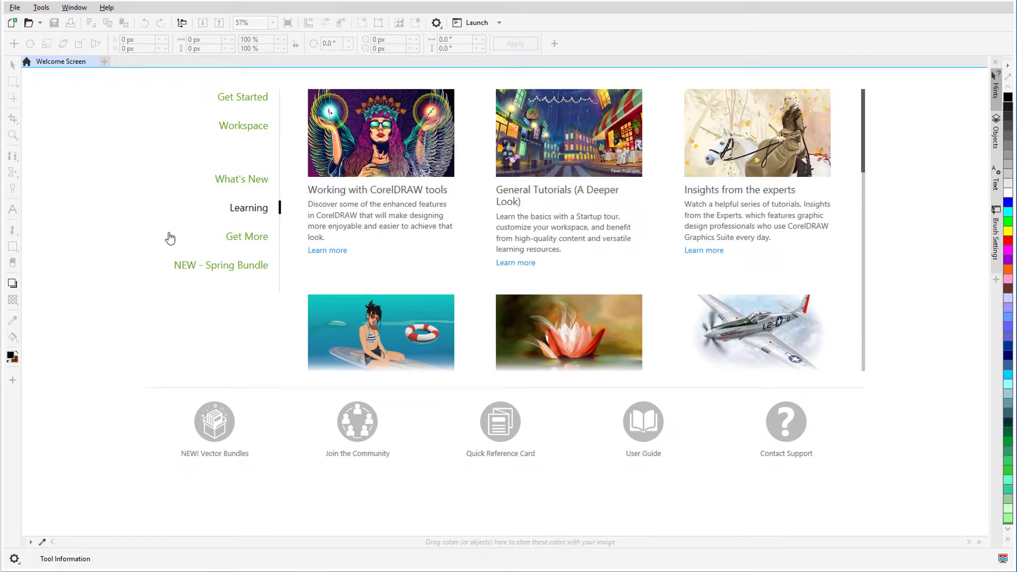
click(170, 239)
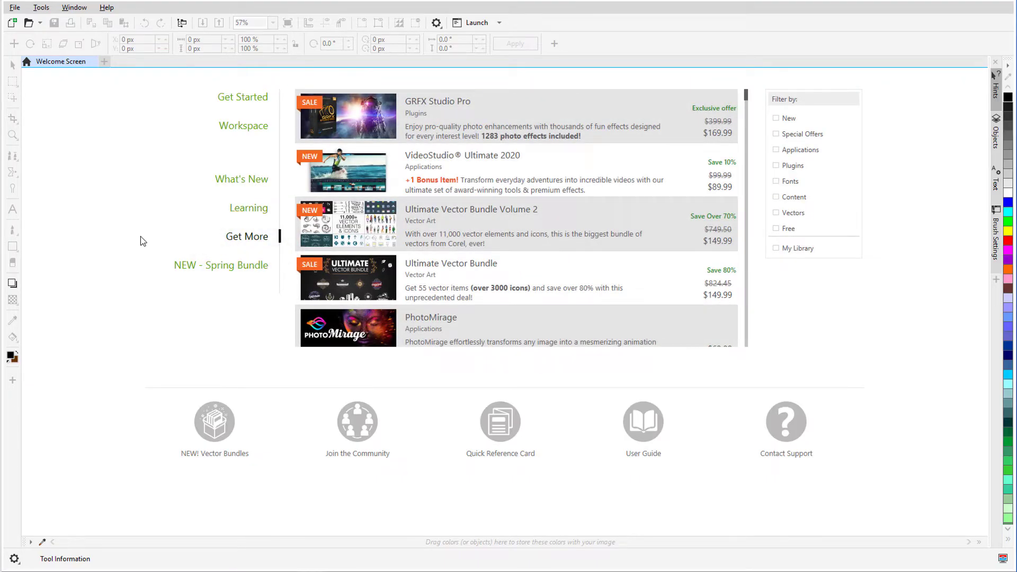
Try the Plugins, Fonts and Free filters, finally showing only My Library items
click(776, 166)
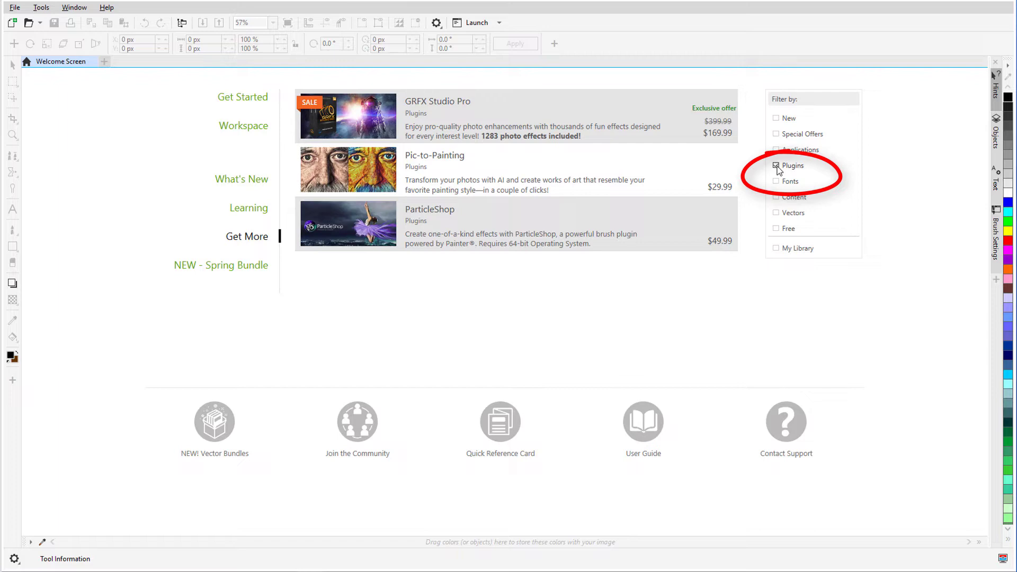
click(777, 167)
click(777, 181)
click(777, 181)
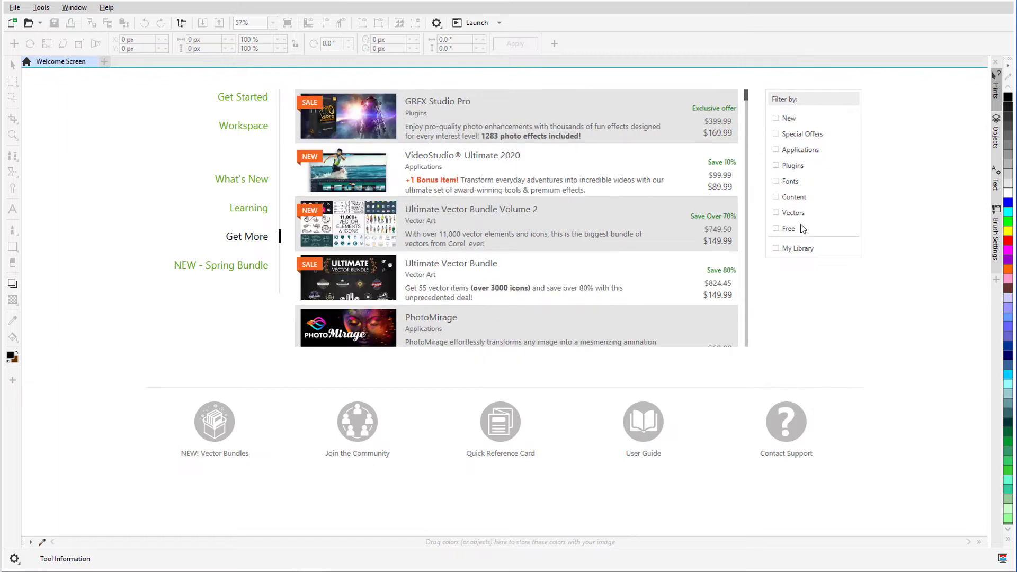
click(785, 232)
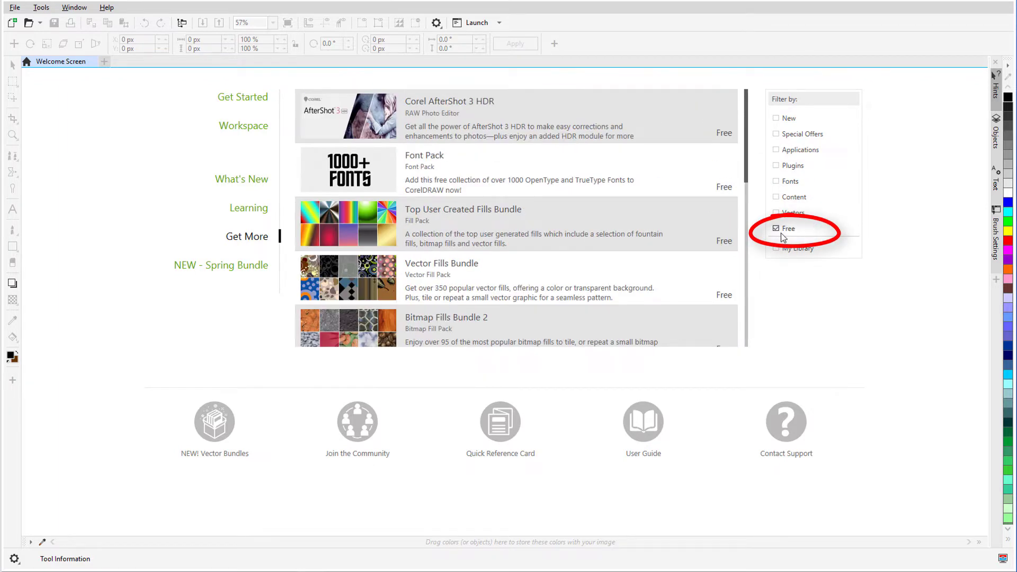
click(777, 229)
click(777, 249)
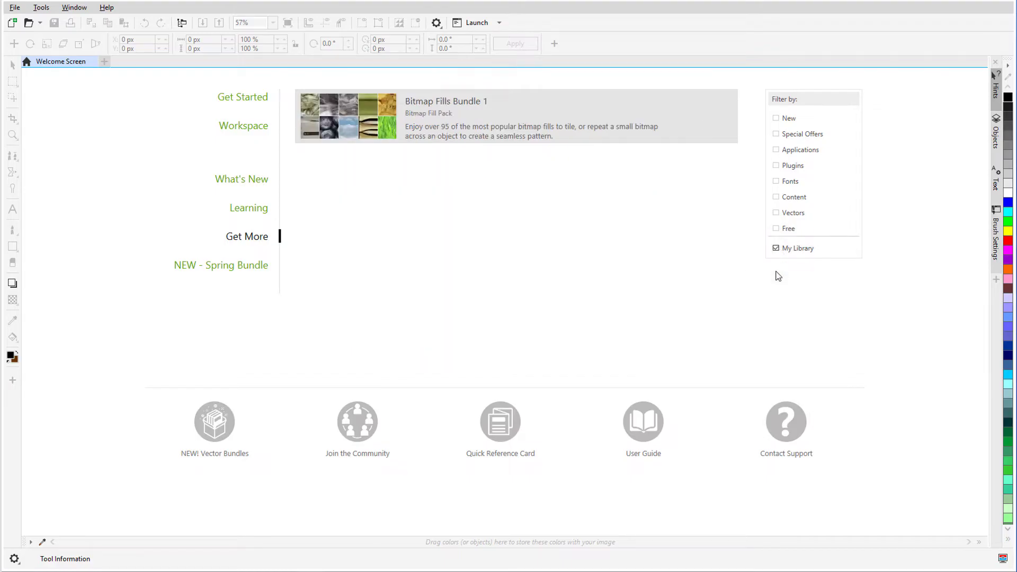
Open grand-canal.jpg from the Get Started page
click(243, 99)
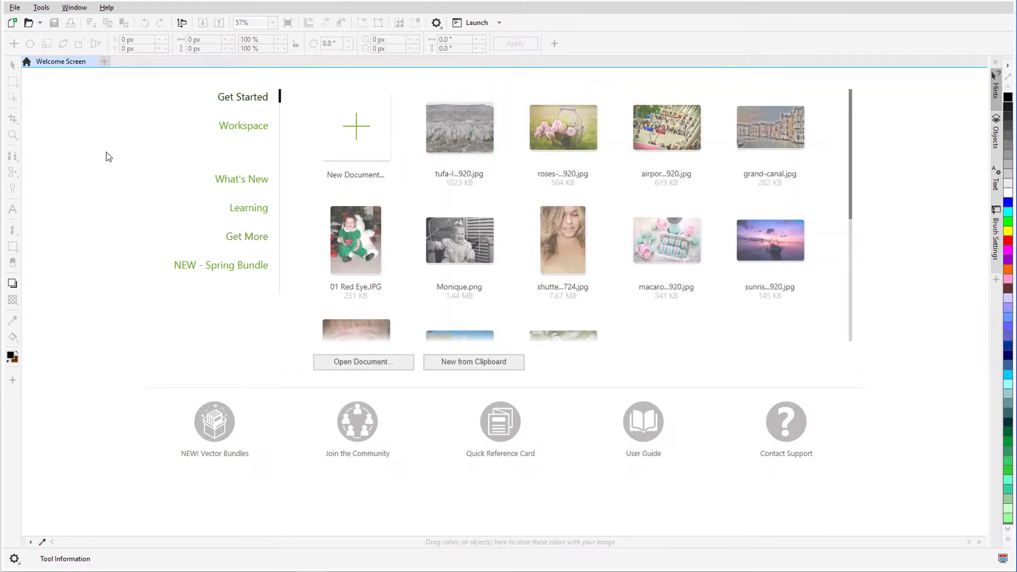
click(16, 8)
key(Escape)
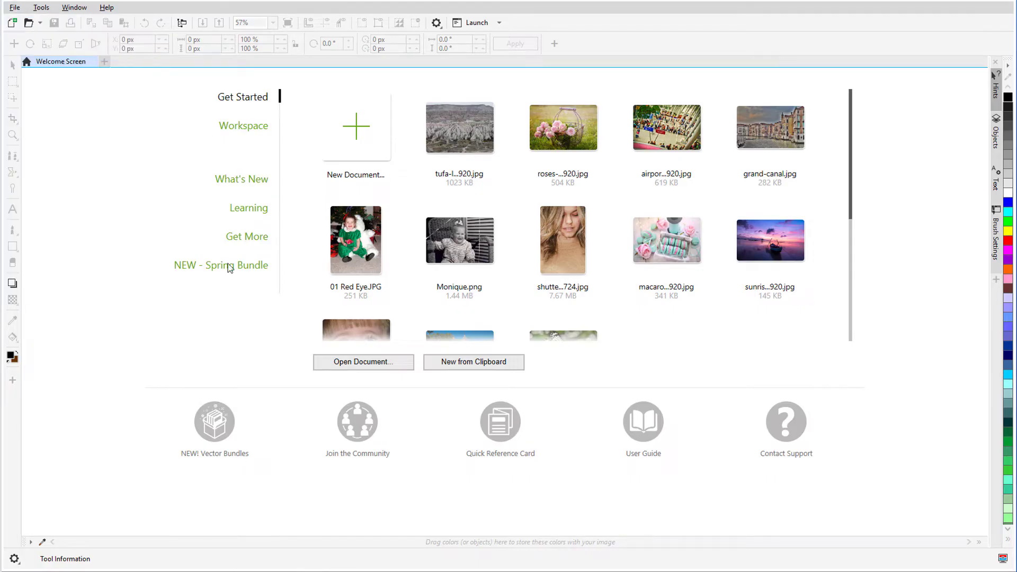
click(397, 371)
click(234, 98)
click(431, 285)
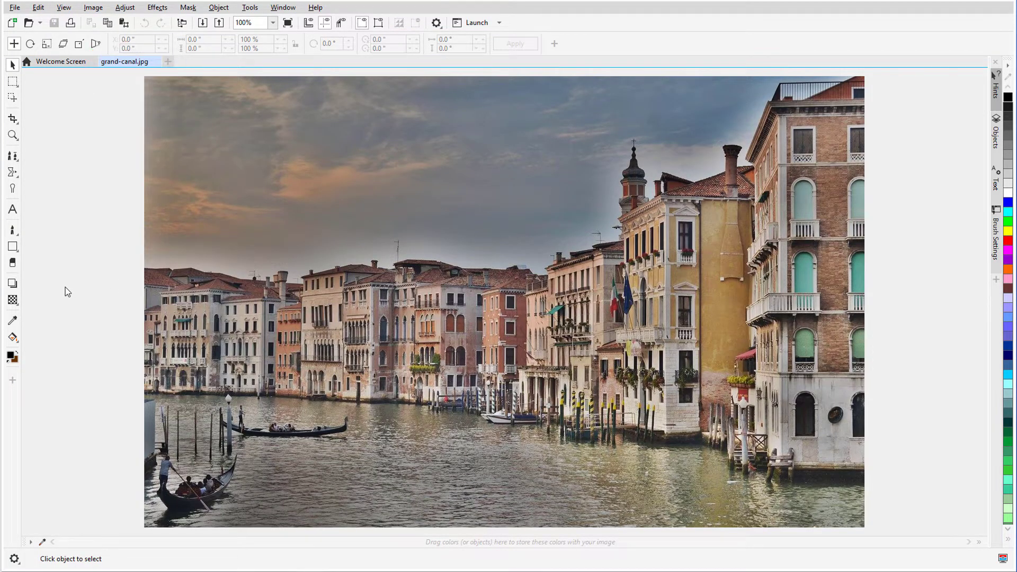
Turn on rulers for grand-canal.jpg and return to the Welcome Screen
click(63, 8)
click(79, 132)
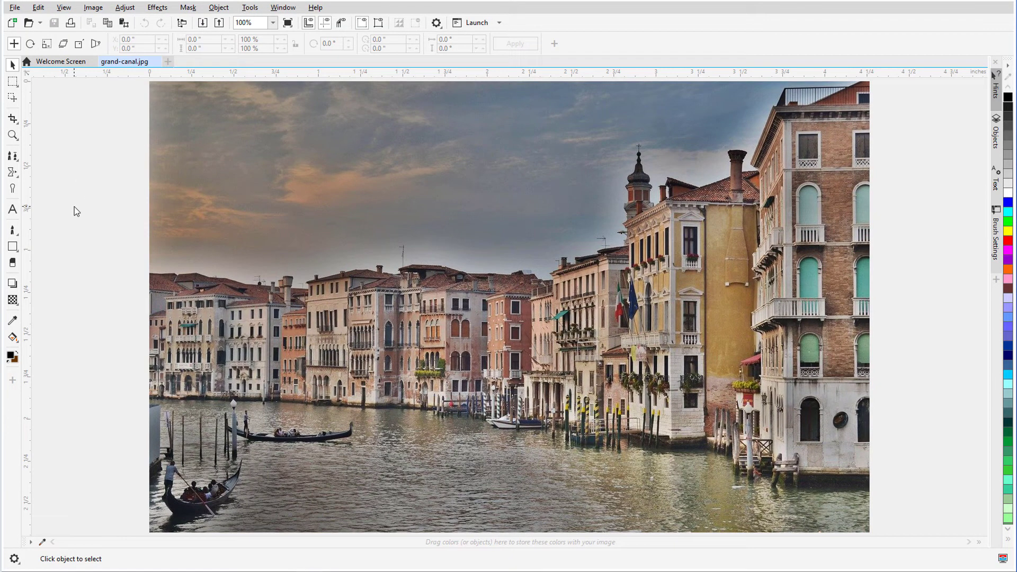
click(65, 62)
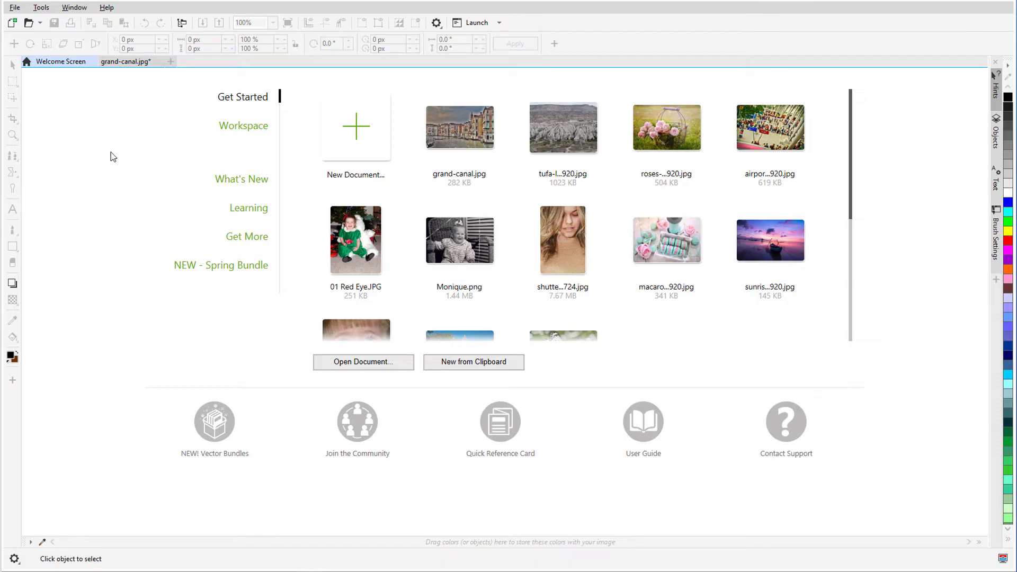
Create a new 32-Bit CMYK Letter-based image with height 6.5 in, landscape orientation
key(ctrl+n)
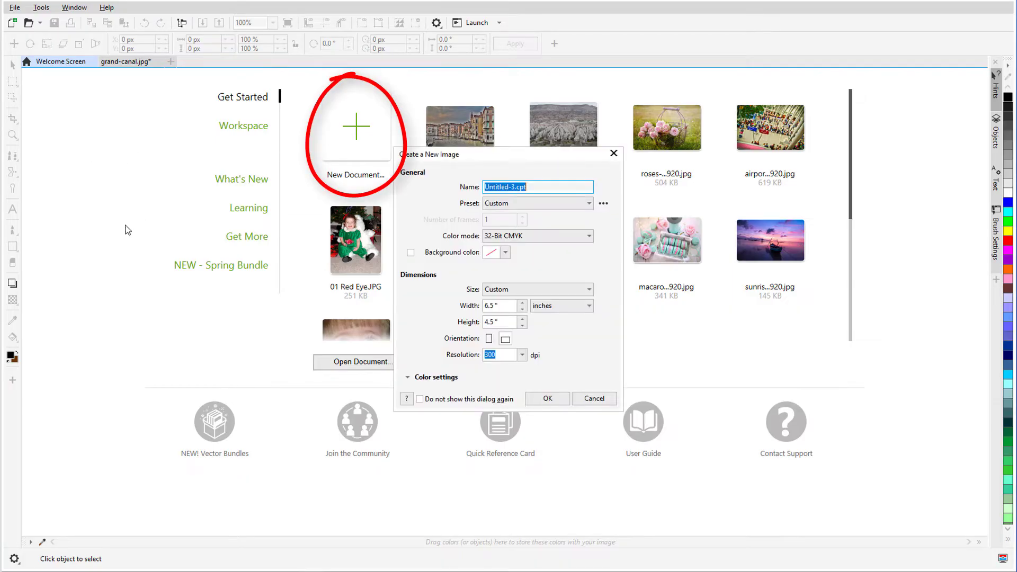
click(589, 236)
click(608, 266)
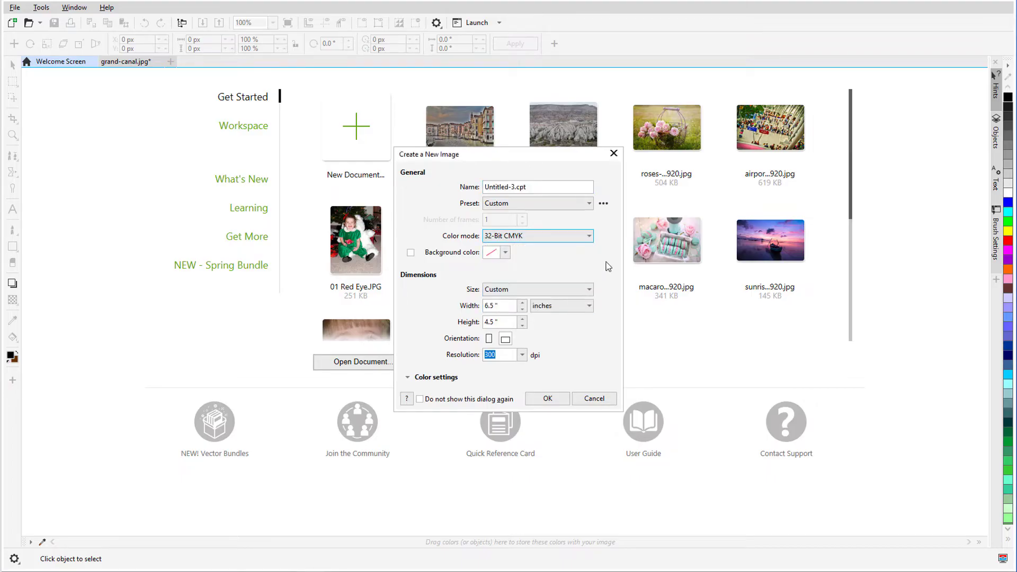
click(589, 289)
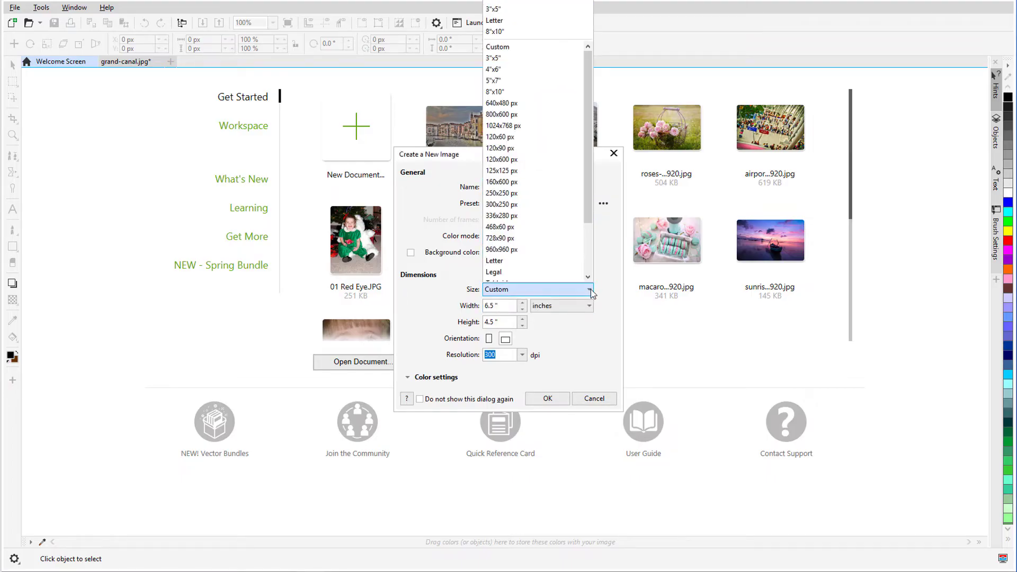
click(529, 21)
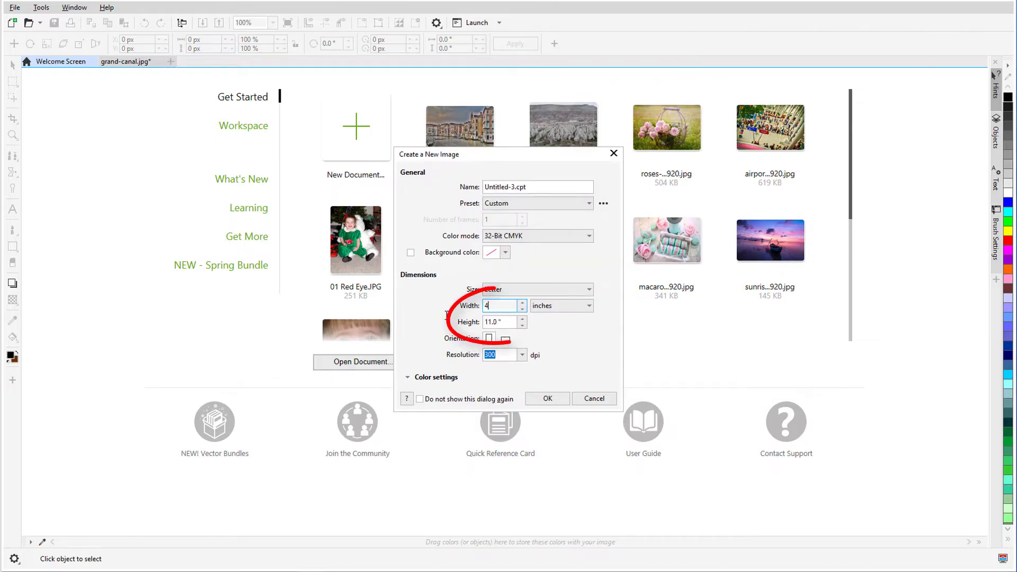
double_click(496, 322)
text(6.5)
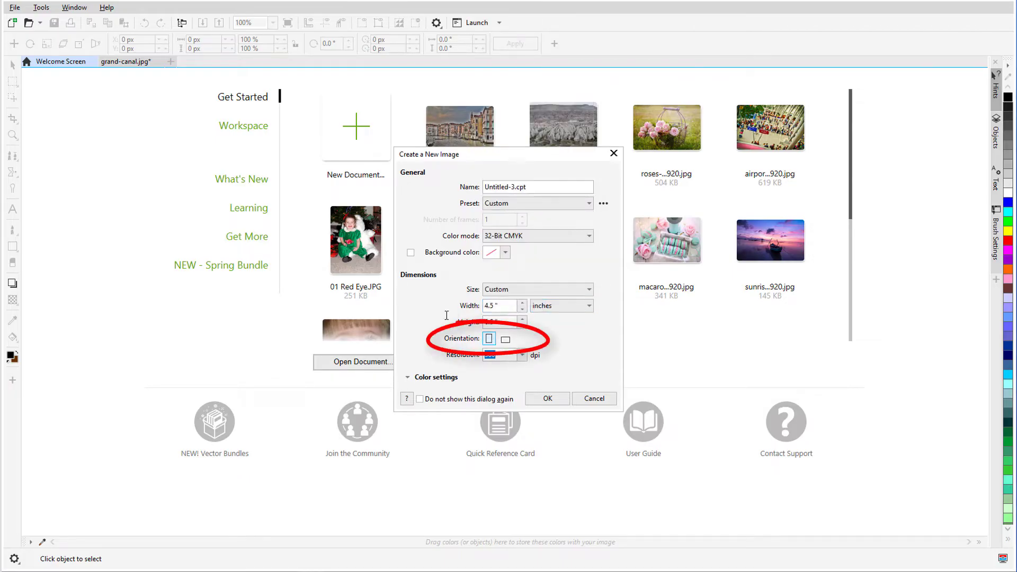
click(506, 340)
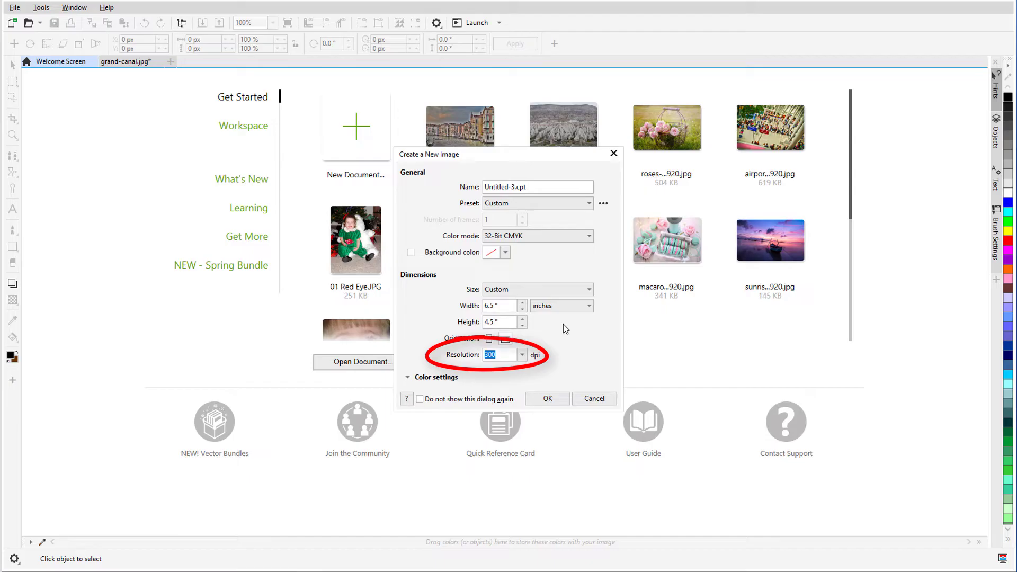
click(548, 399)
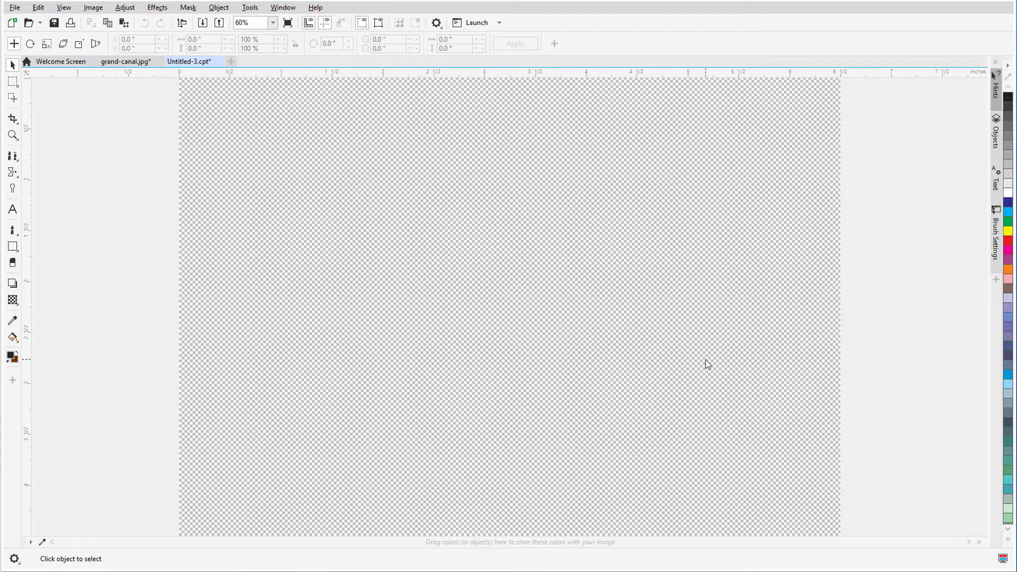
scroll(575, 279, down, 1)
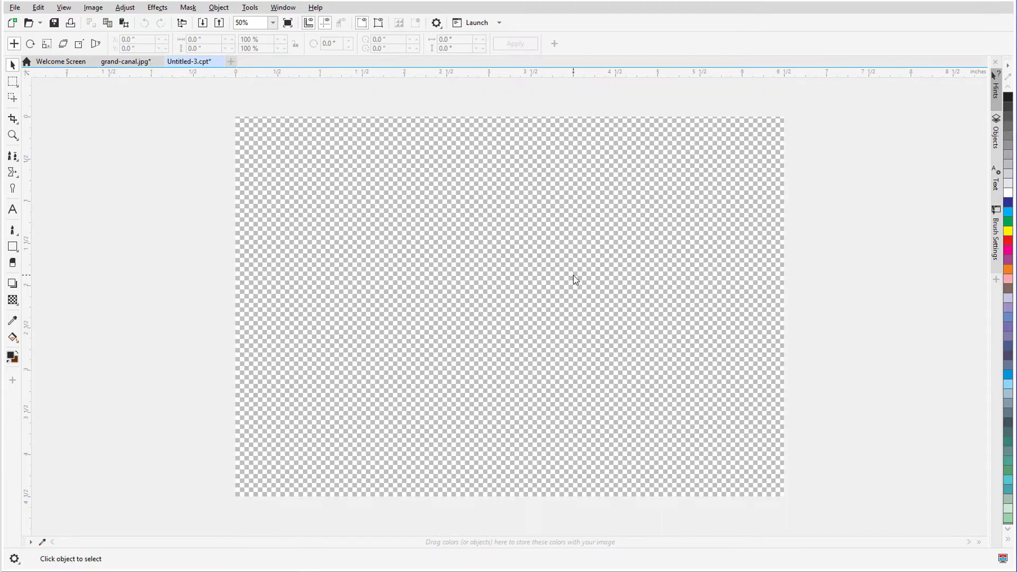
Import the grand-canal photo and place it large on the transparent canvas
click(15, 8)
click(66, 174)
click(237, 100)
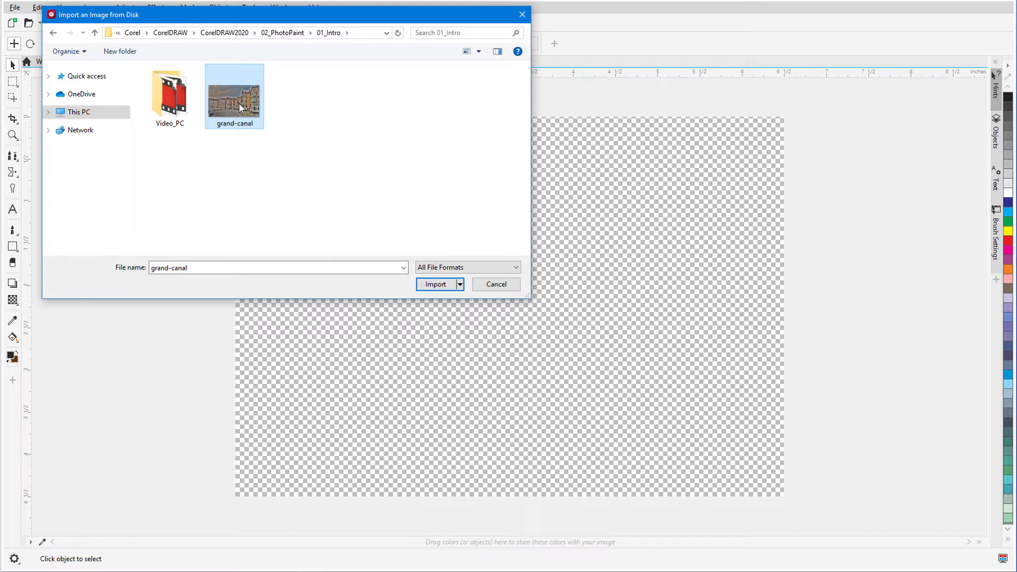
click(439, 284)
drag(724, 461, 323, 207)
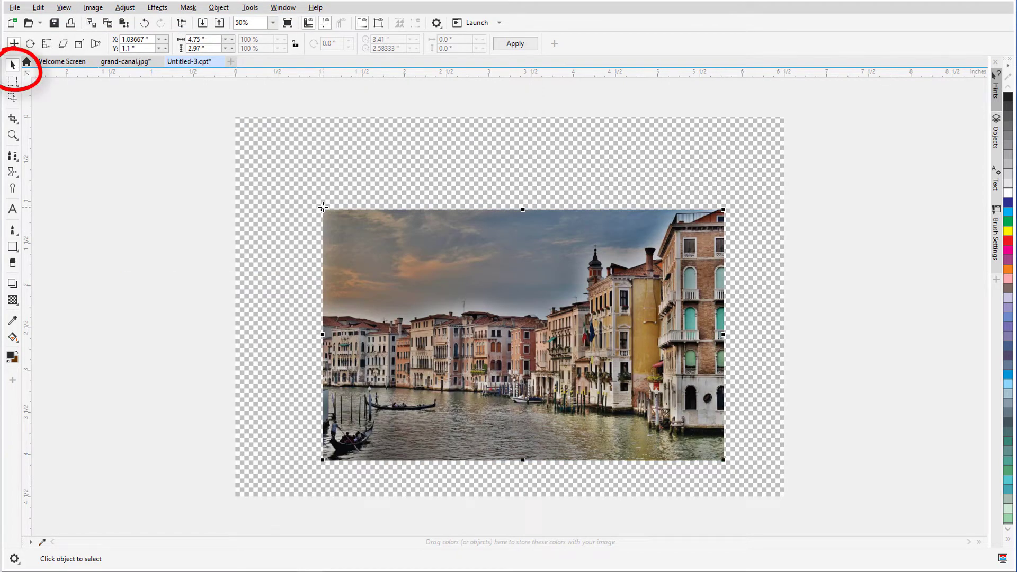
Reposition the photo and enlarge it to about 5.56 inches wide
drag(386, 262, 335, 214)
drag(672, 411, 740, 454)
drag(578, 401, 580, 415)
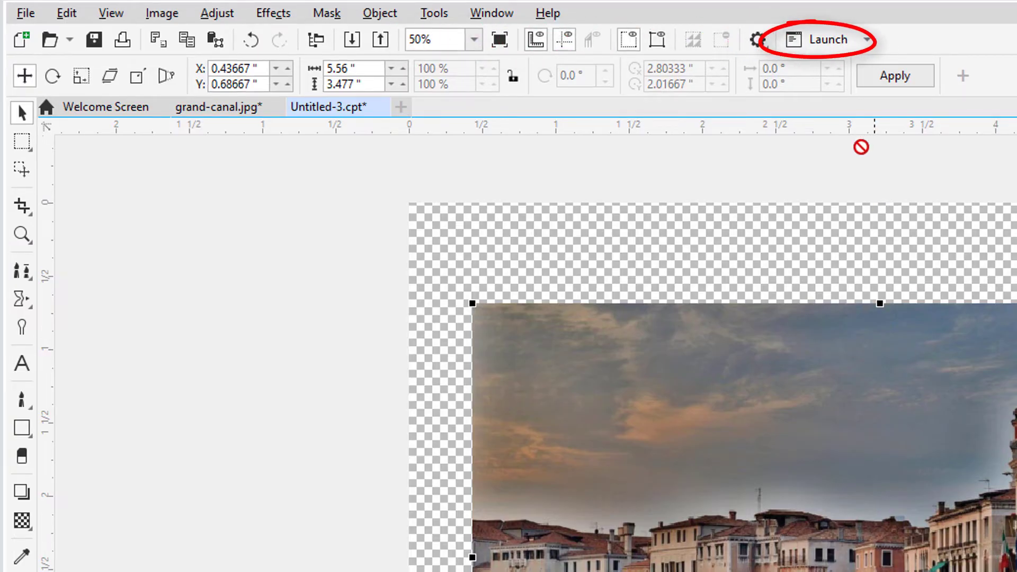
click(851, 44)
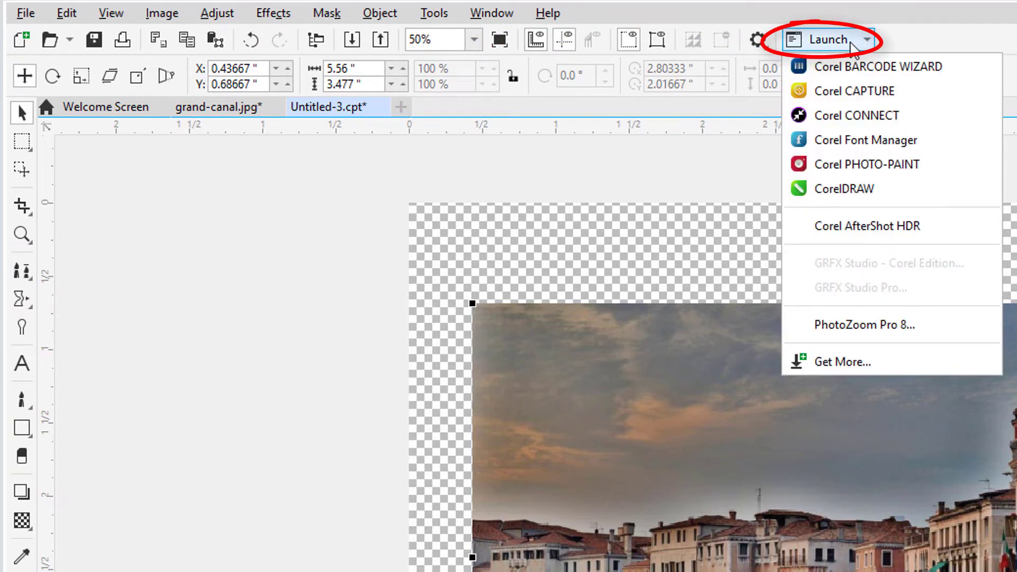
click(1016, 51)
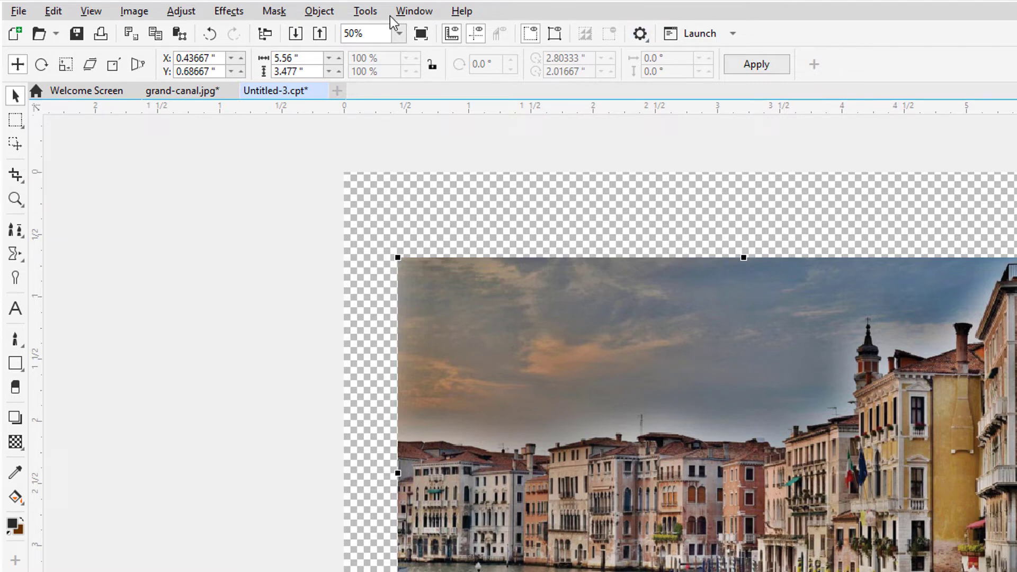
Inspect the crop tool group and deselect the photo
click(21, 180)
mouse_move(26, 206)
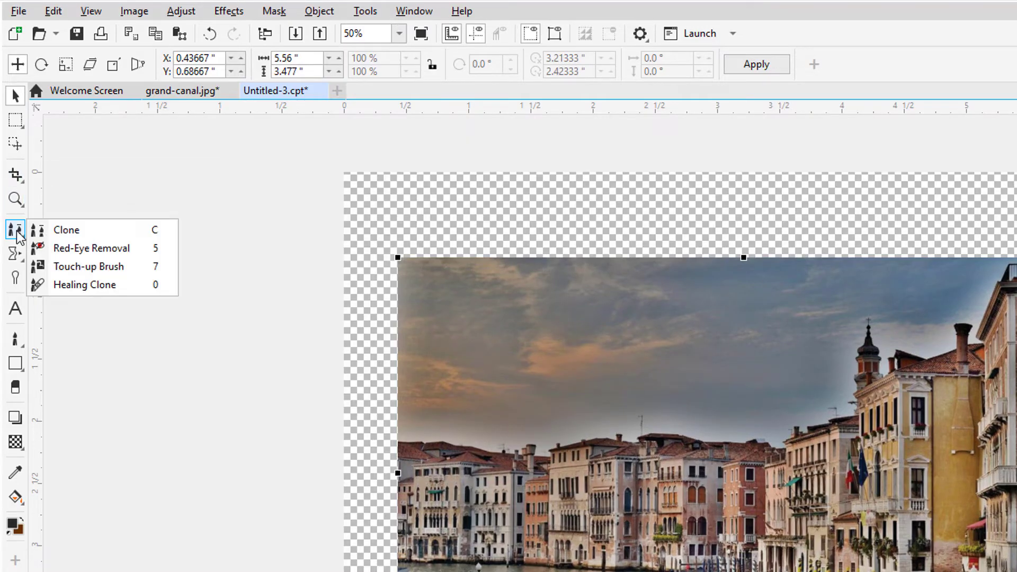
click(86, 327)
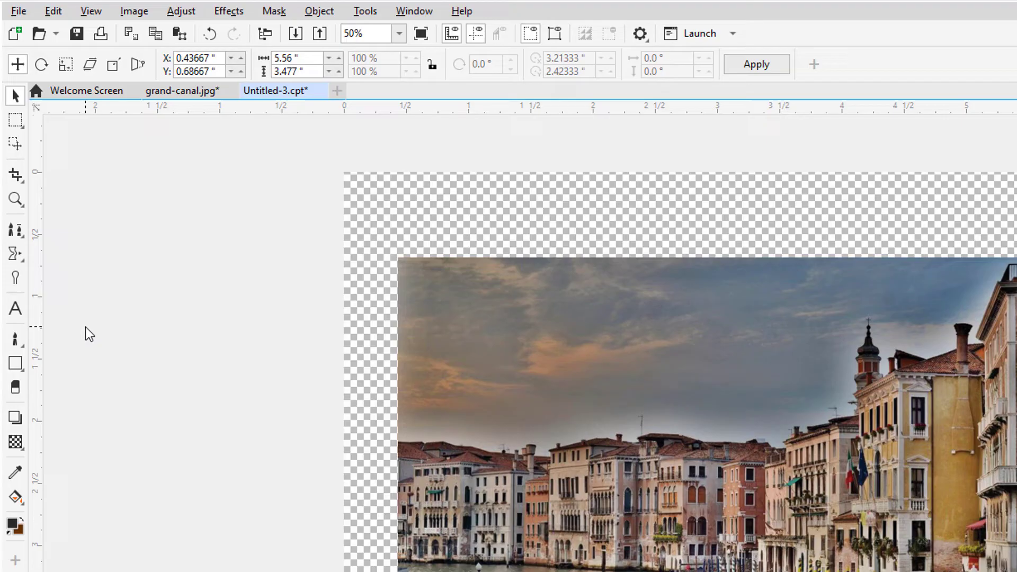
Select the Rectangle tool and dismiss the toolbar customisation dropdown
click(15, 364)
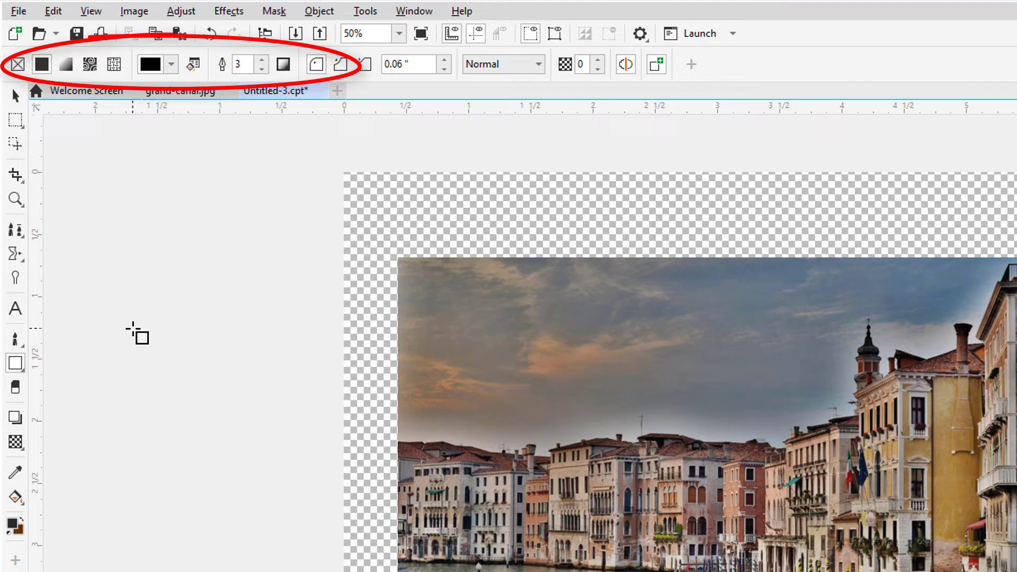
click(692, 64)
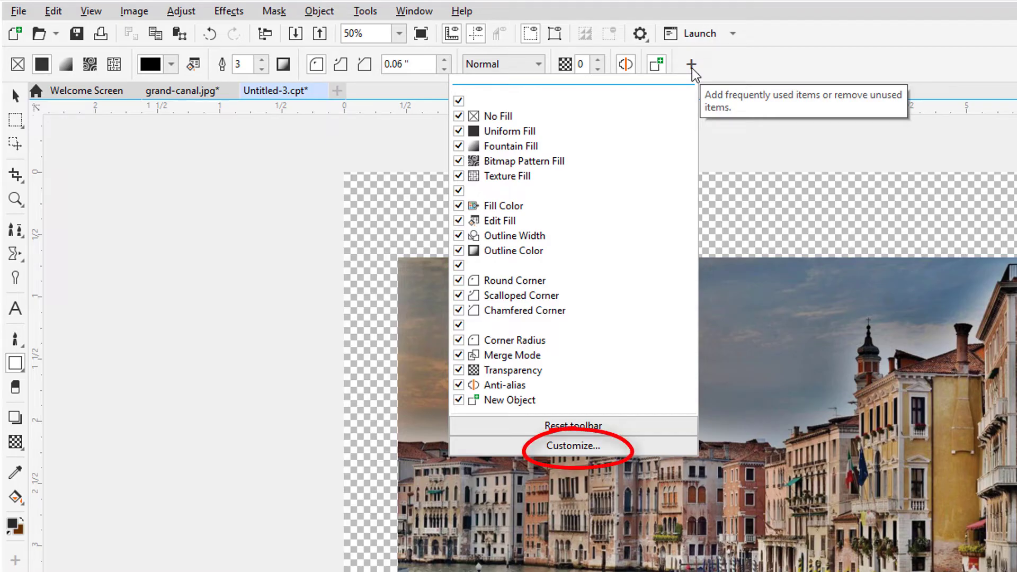
click(692, 68)
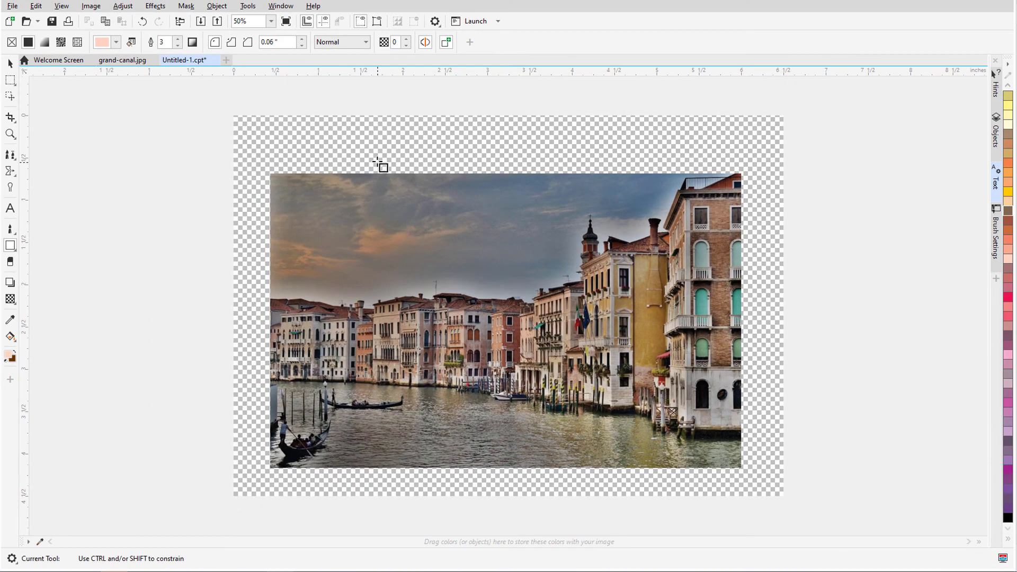
Drag out a peach rounded rectangle across the top of the canal photo
drag(74, 92, 267, 189)
drag(505, 222, 567, 230)
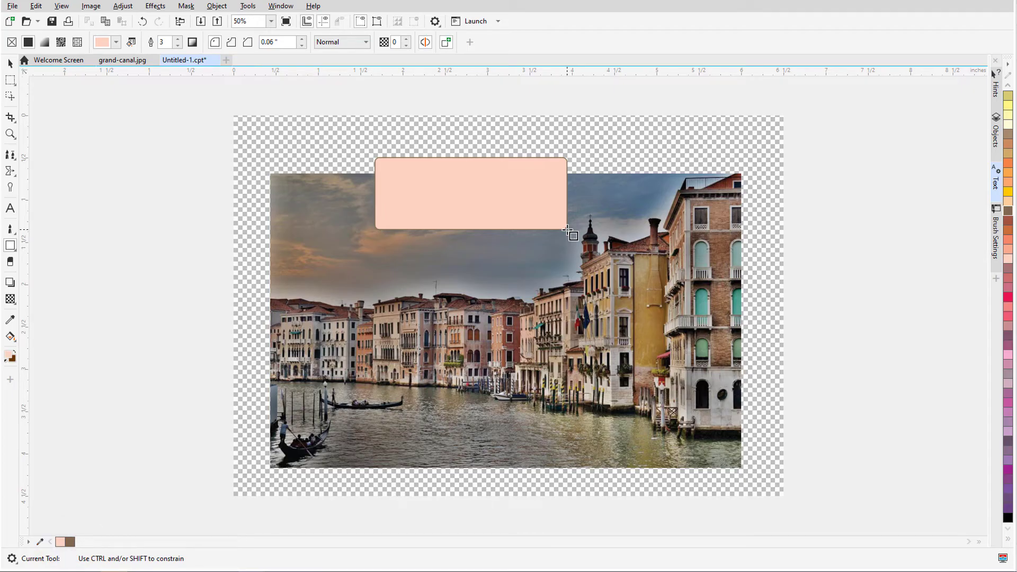
Set up the Text tool with GothicNo13 BT font and brown colour
click(11, 208)
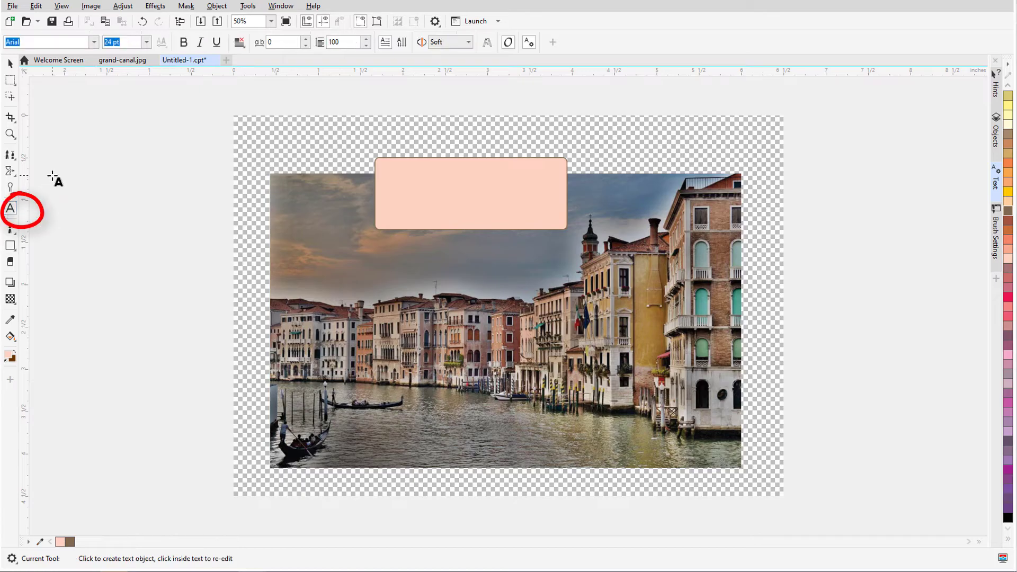
click(95, 42)
click(86, 77)
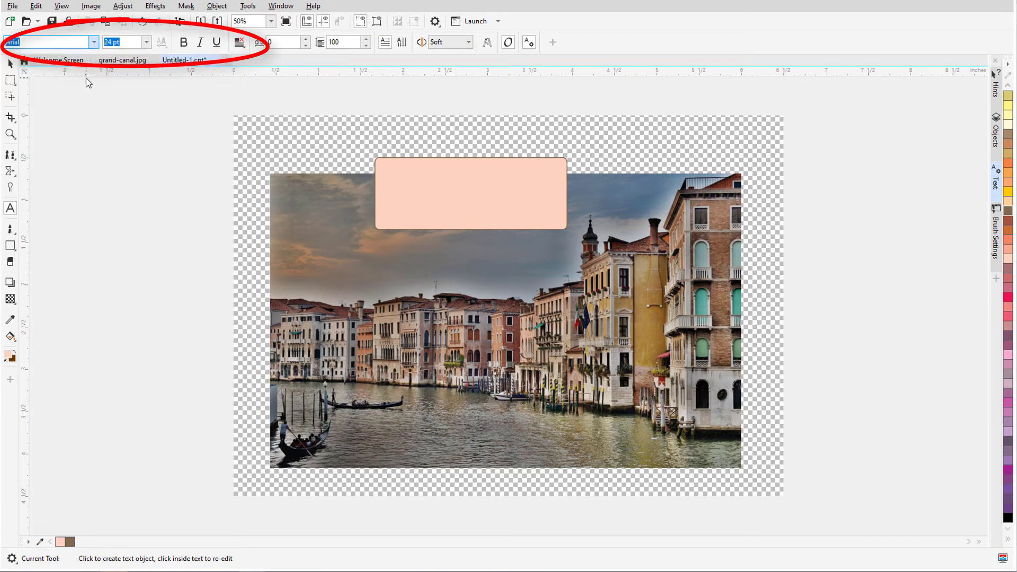
click(70, 542)
Type VENEZIA! inside the peach box, correcting it from VENICE!, and show the objects list
click(391, 208)
text(V)
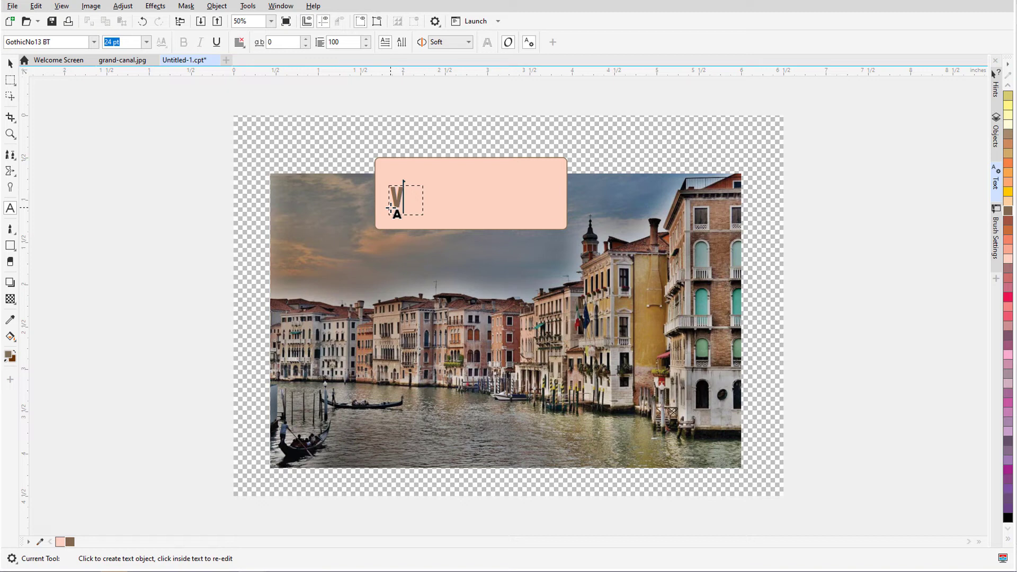
text(ENICE!)
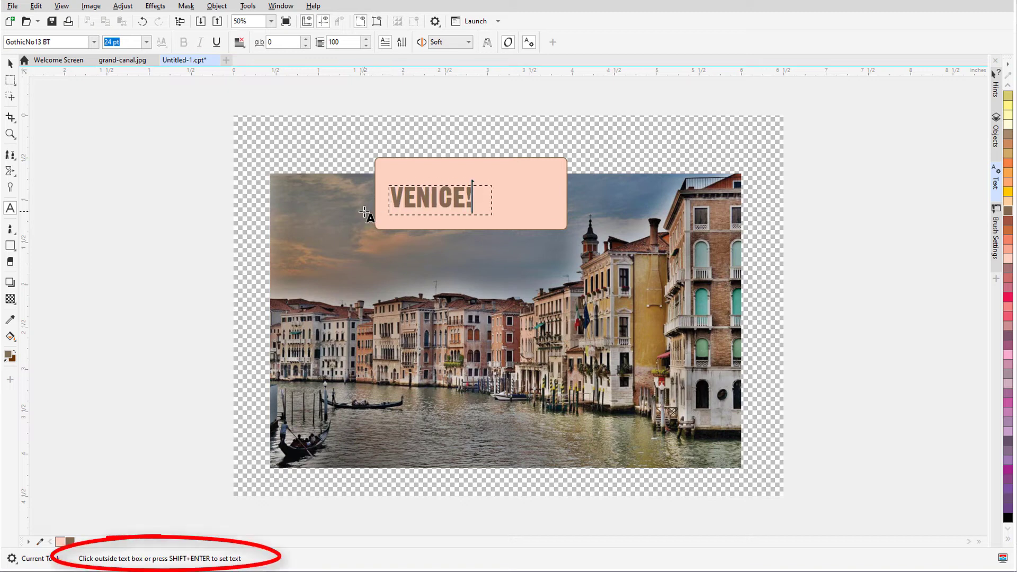
key(Left)
key(BackSpace)
key(BackSpace)
key(BackSpace)
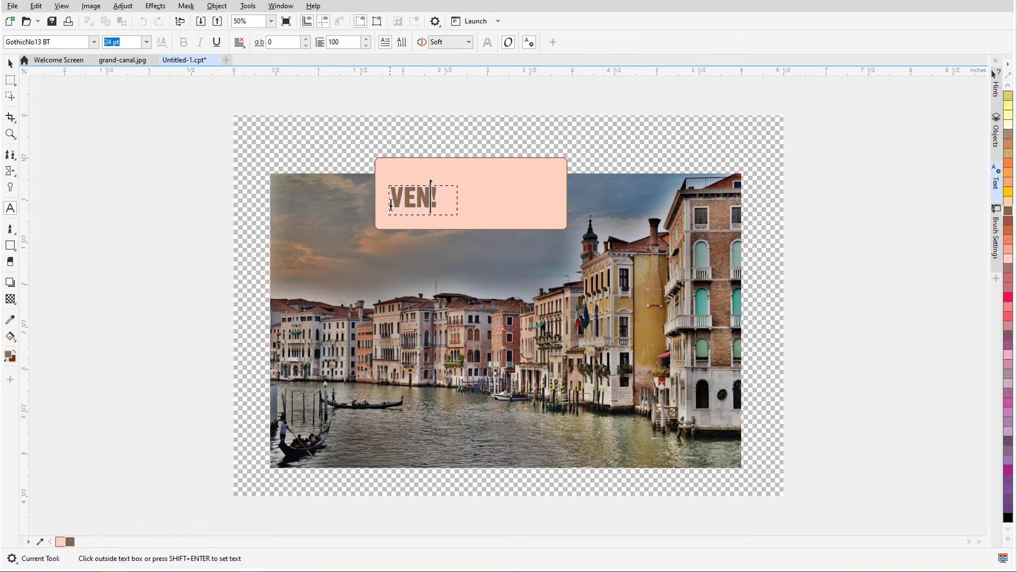
text(EZIA)
key(Left)
key(Left)
key(Left)
key(Left)
key(Left)
key(Left)
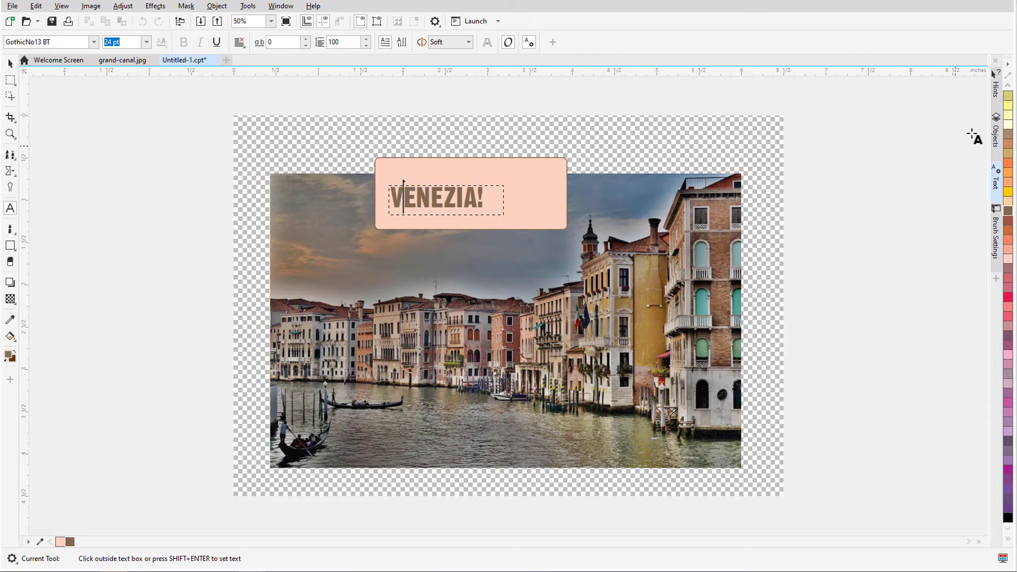
click(996, 139)
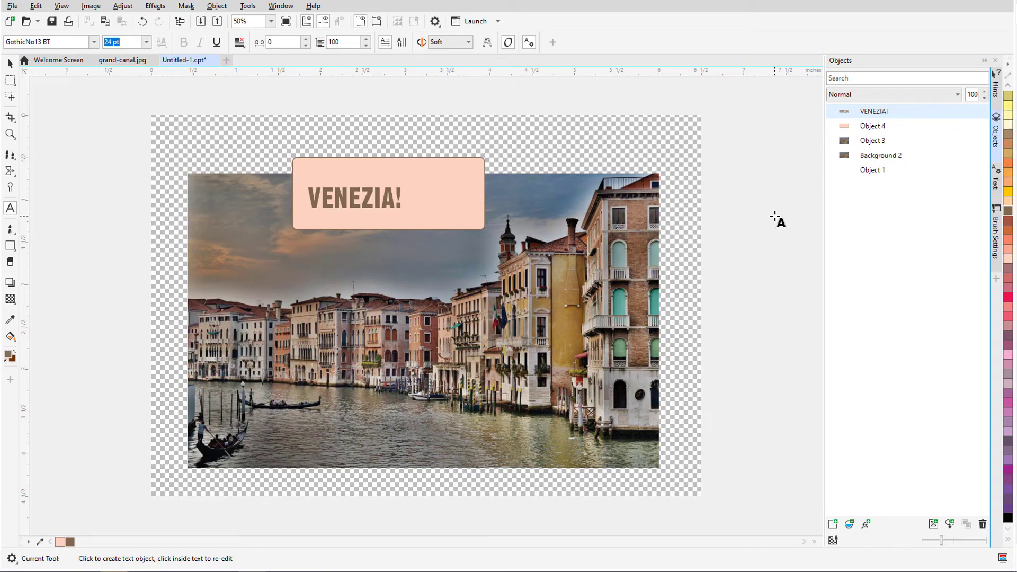
Raise the VENEZIA! text to 29 pt in the Text docker, then reselect it with the Pick tool
click(996, 174)
double_click(394, 199)
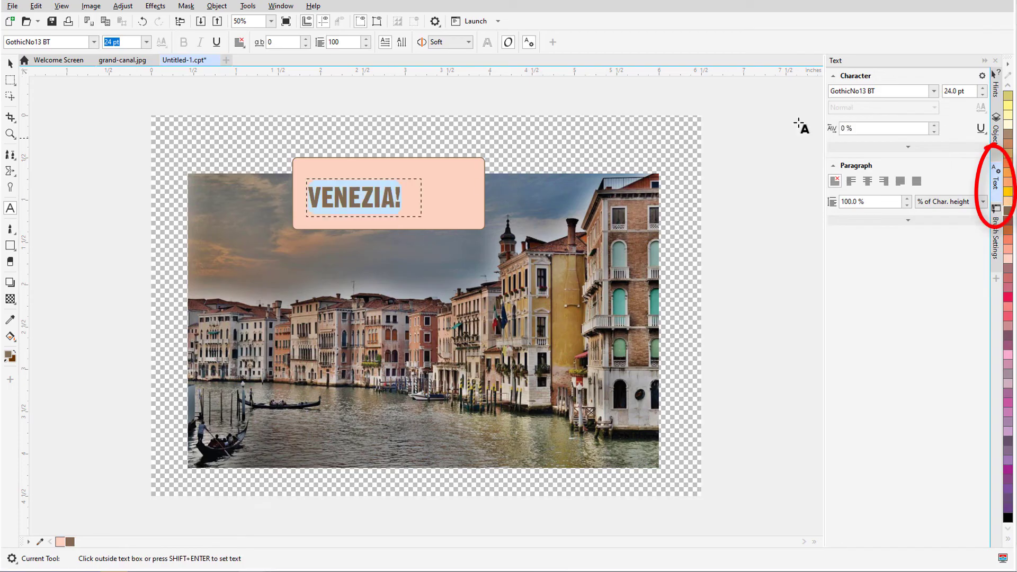
key(Up)
key(Up)
key(Up)
key(Up)
key(Up)
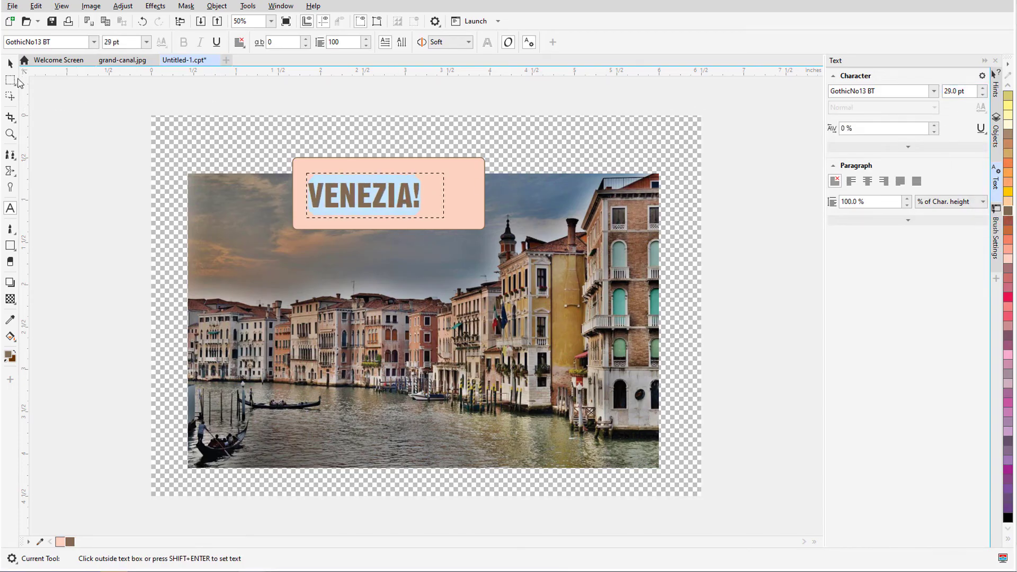
click(10, 63)
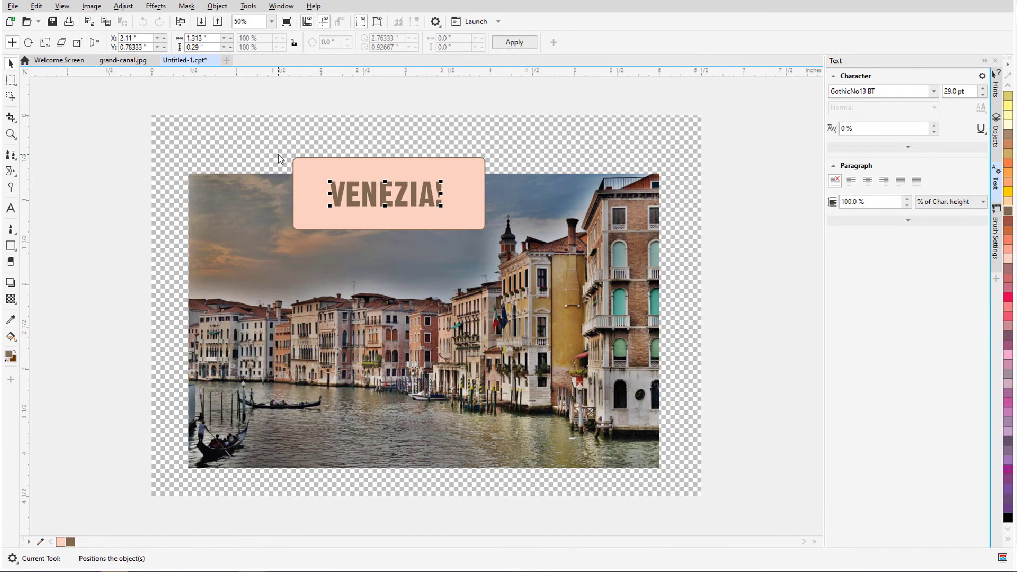
Browse the Window > Dockers menu and the docker + list, closing both without changes
click(281, 6)
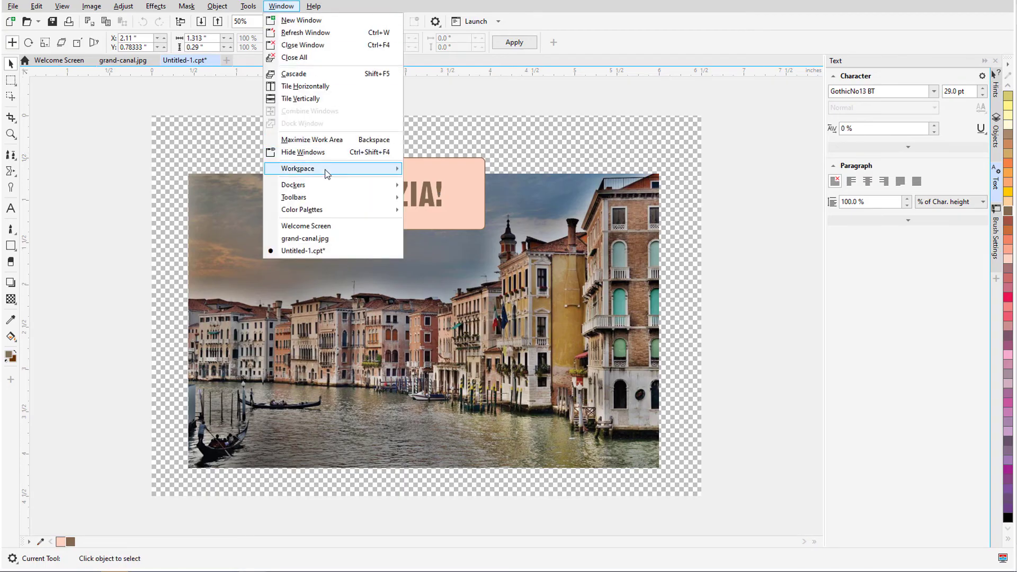
mouse_move(327, 186)
click(448, 98)
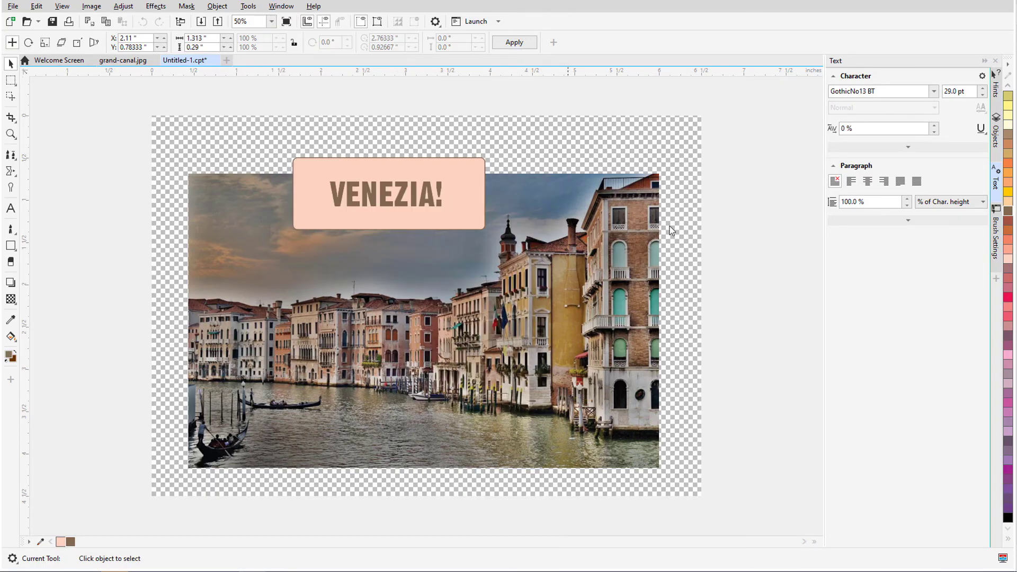
click(996, 280)
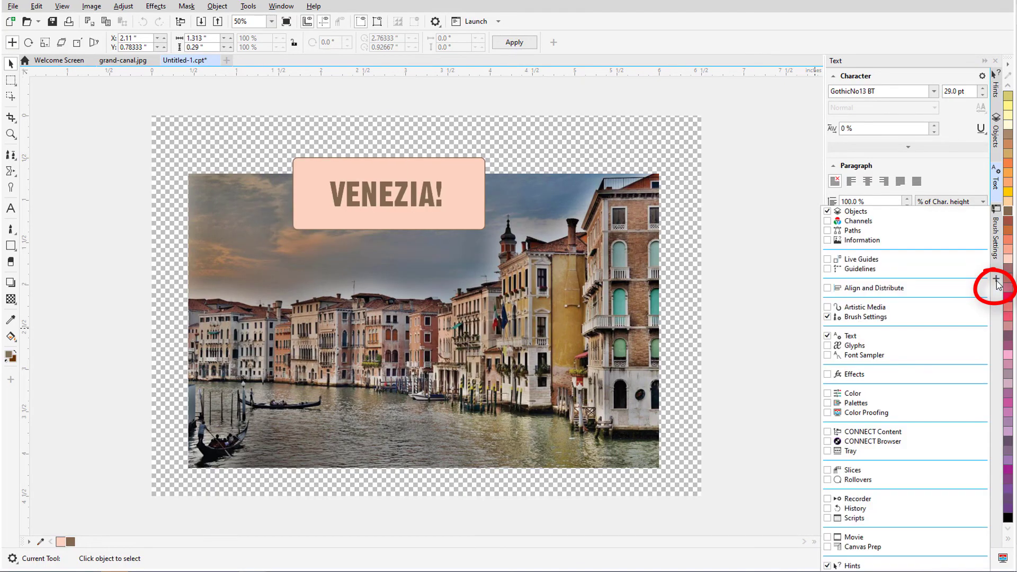
click(809, 334)
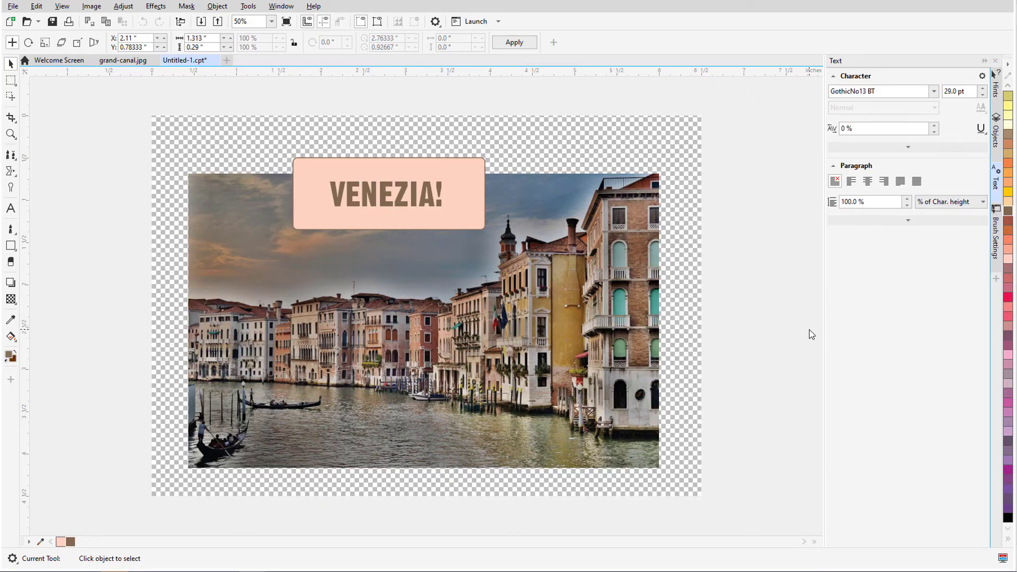
scroll(651, 445, up, 2)
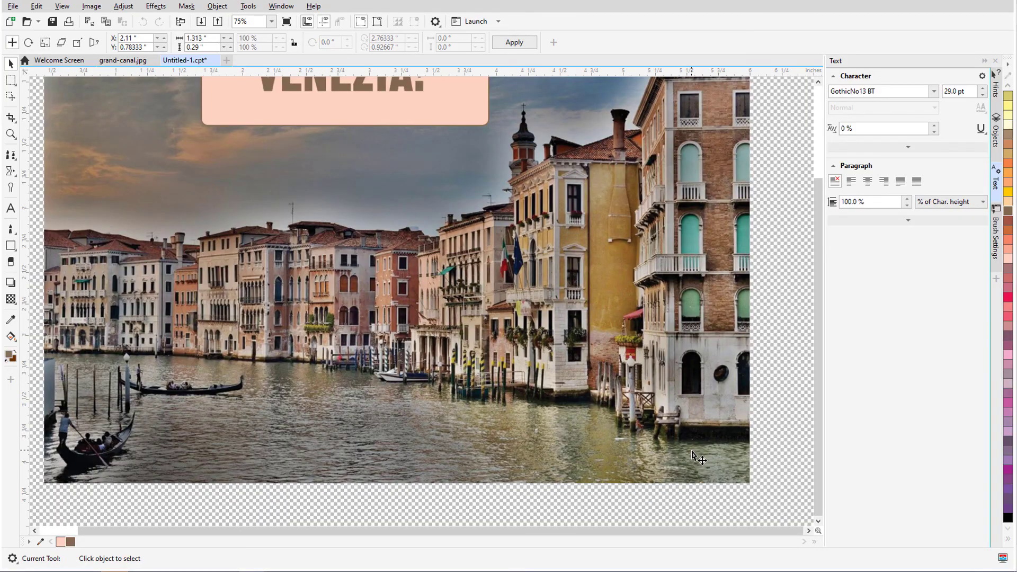
scroll(694, 441, up, 1)
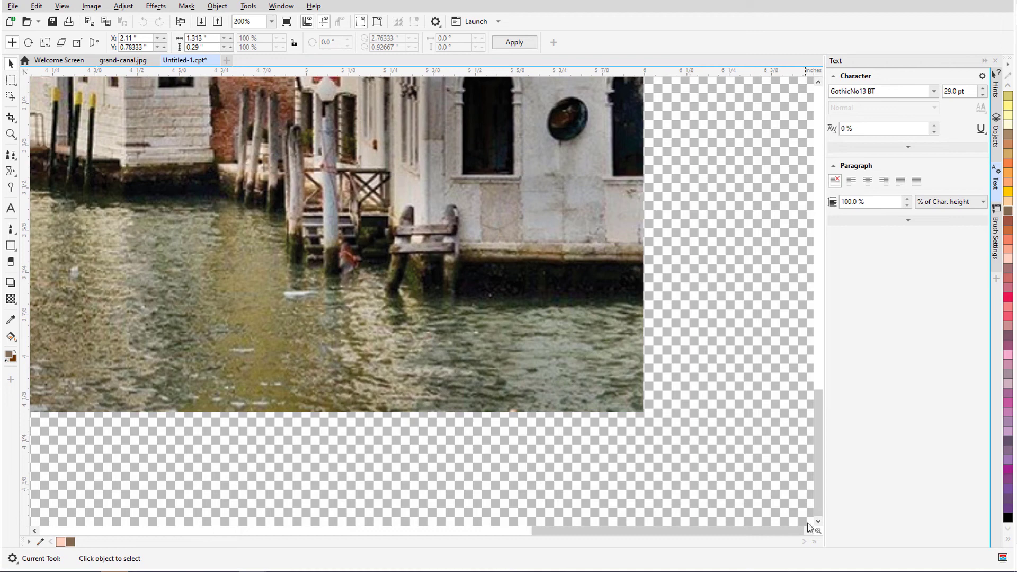
drag(817, 530, 736, 512)
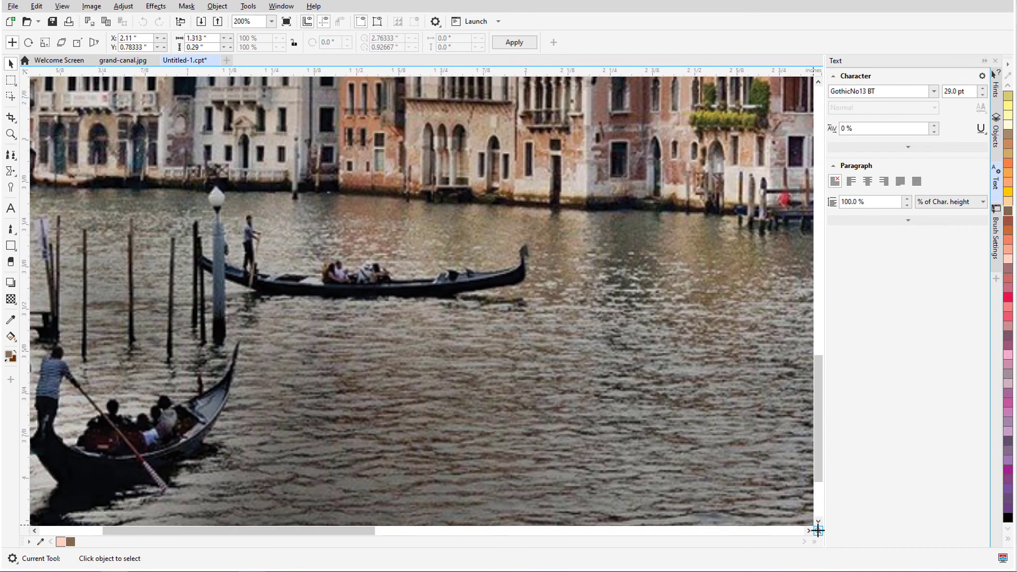
scroll(462, 285, down, 2)
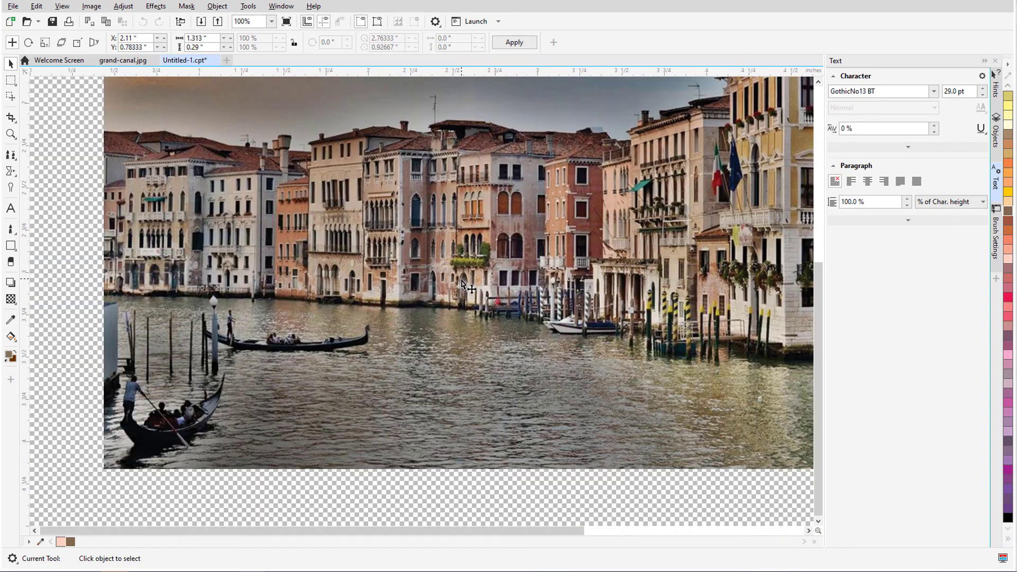
scroll(463, 285, down, 1)
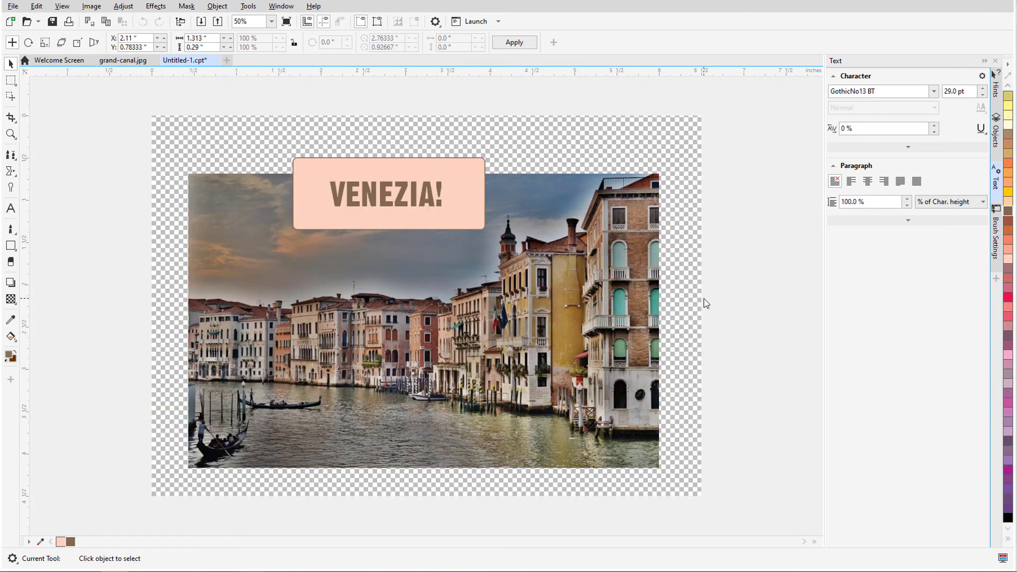